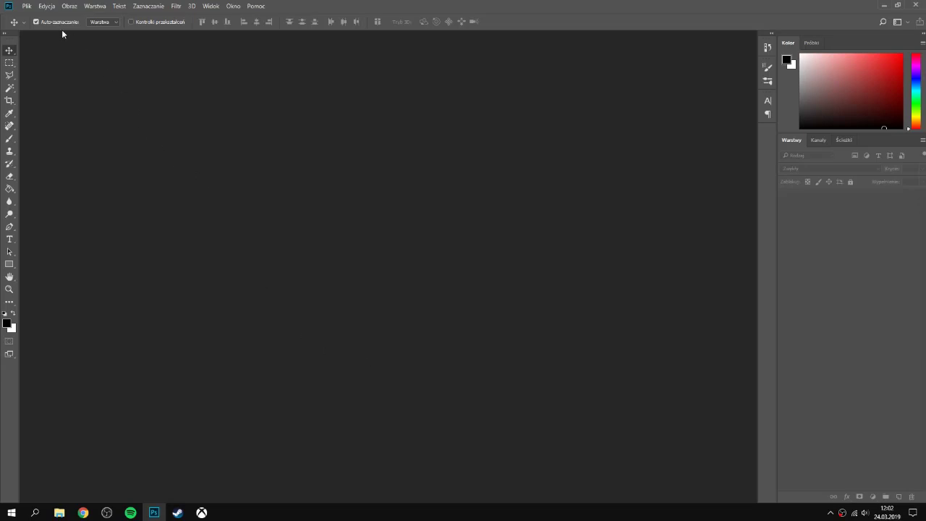
Step: Start a new document and name it "banner"
left_click(29, 7)
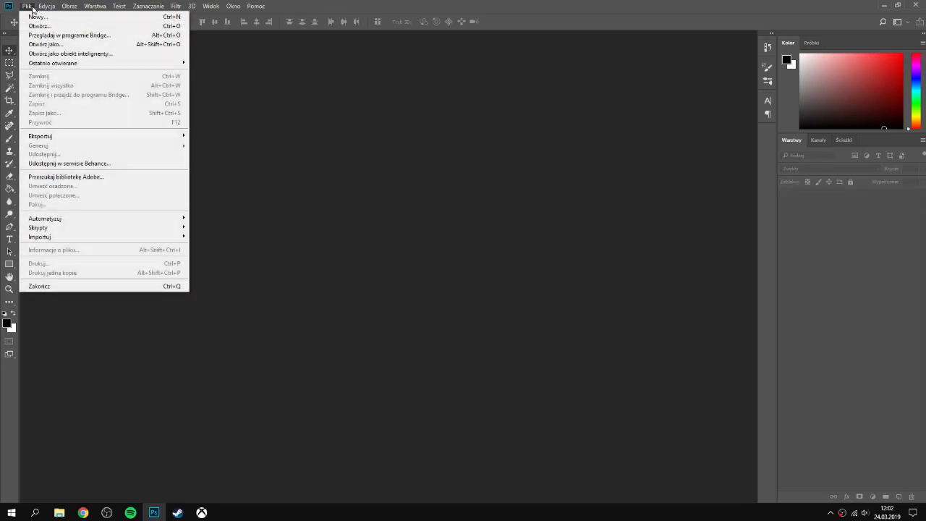
left_click(37, 16)
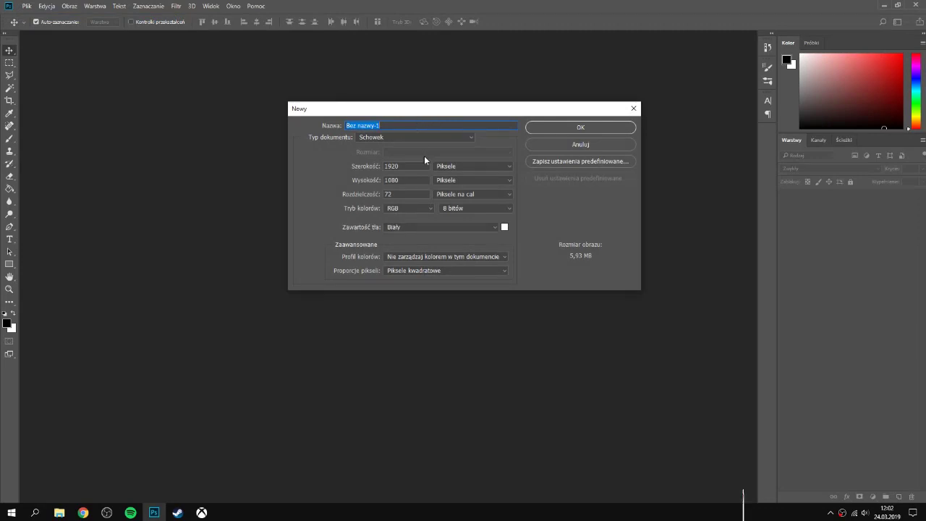
type("banbni")
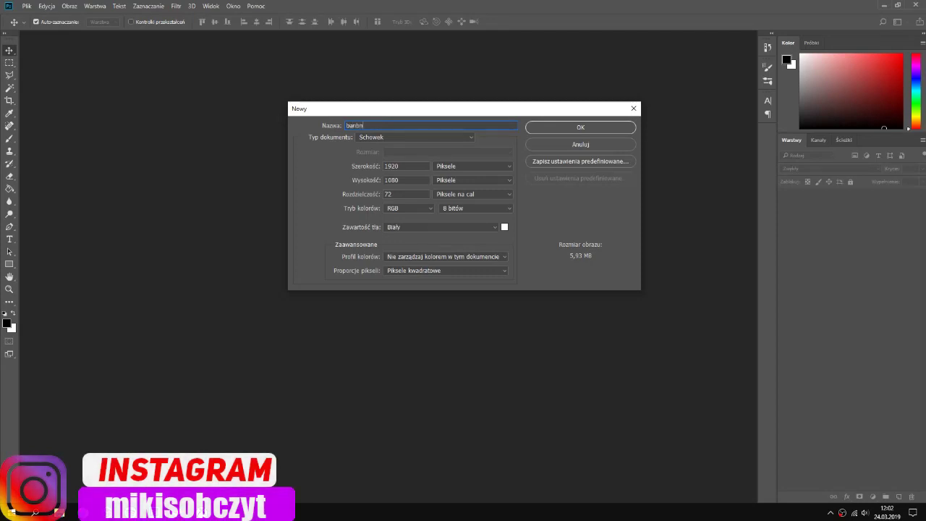
key("BackSpace")
key("BackSpace")
key("BackSpace")
type("ner")
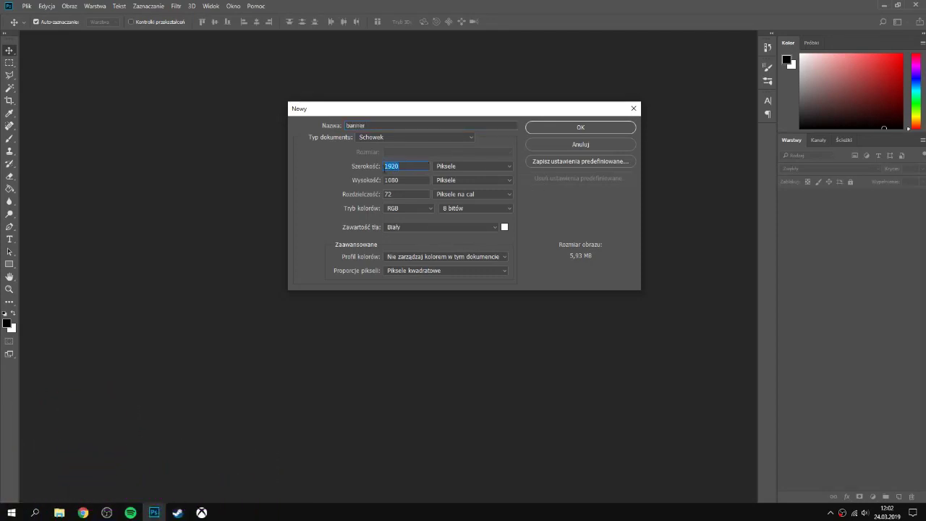
Step: Create the document at 2560 × 1440 pixels and 300 pixels per inch with a transparent background
type("2")
type("144")
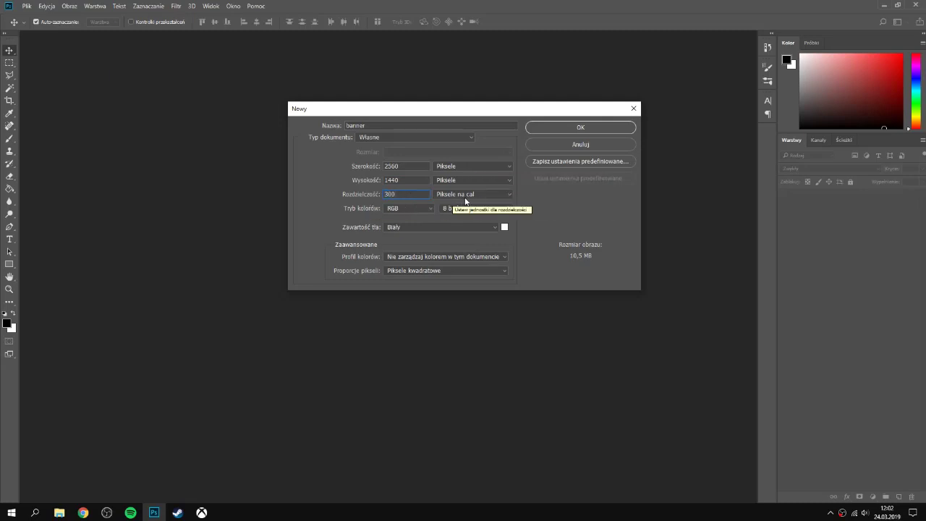
left_click(413, 229)
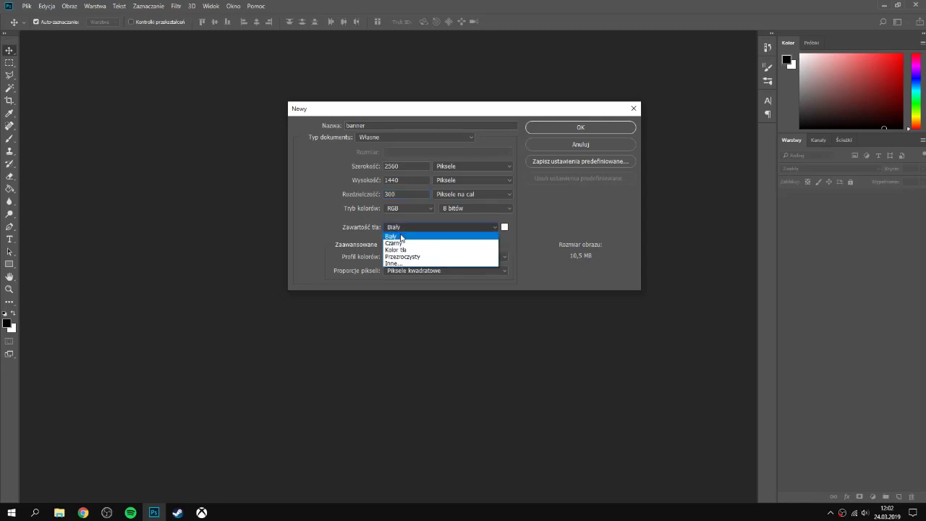
left_click(400, 256)
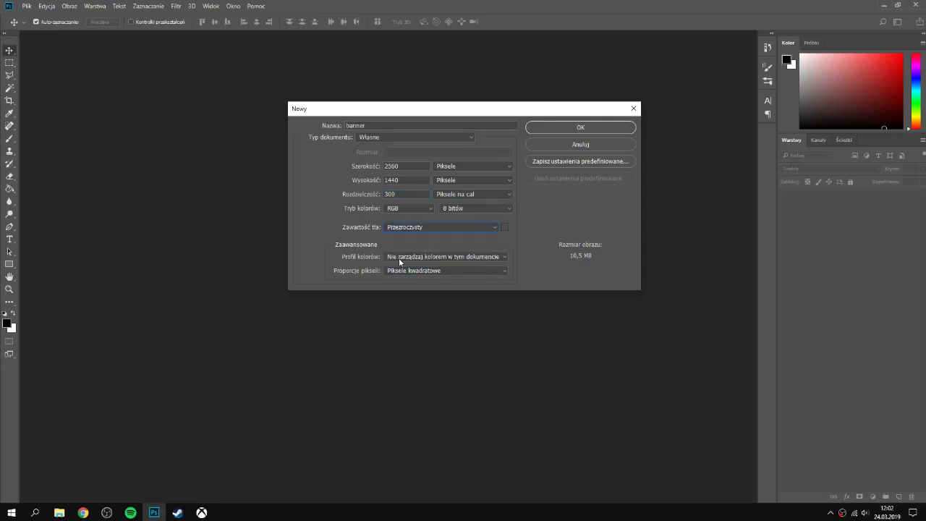
left_click(580, 128)
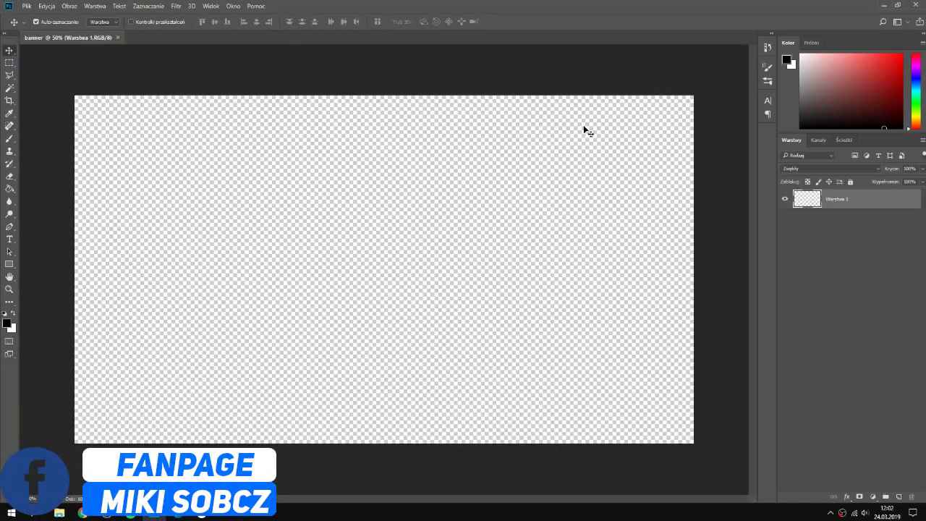
Step: Place the "szablon" image from the Documents folder Photoshop > Paczki as a linked object filling the banner canvas
left_click(27, 6)
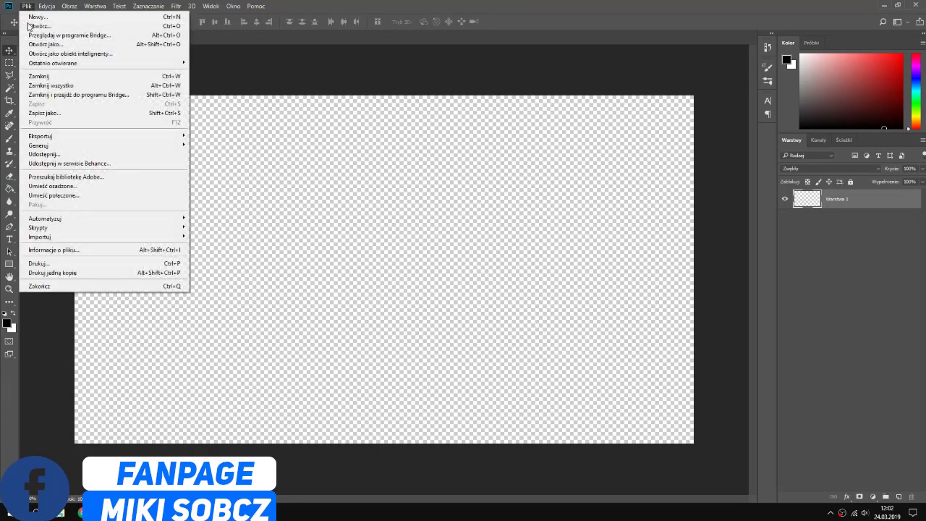
left_click(81, 199)
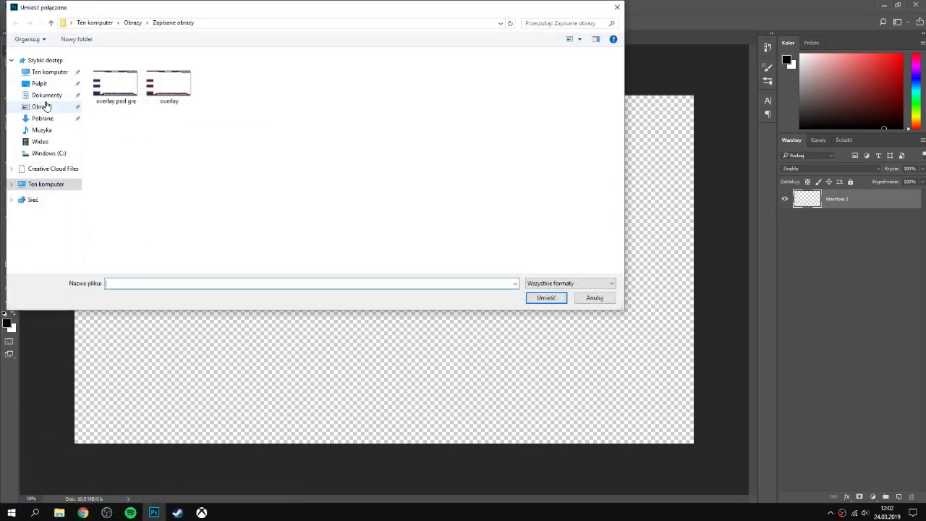
left_click(43, 106)
left_click(35, 95)
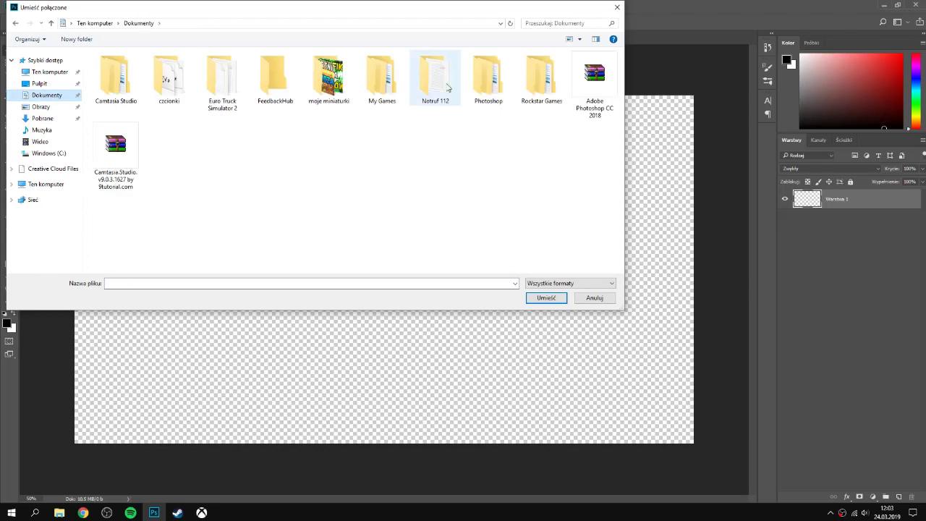
double_click(471, 86)
double_click(134, 84)
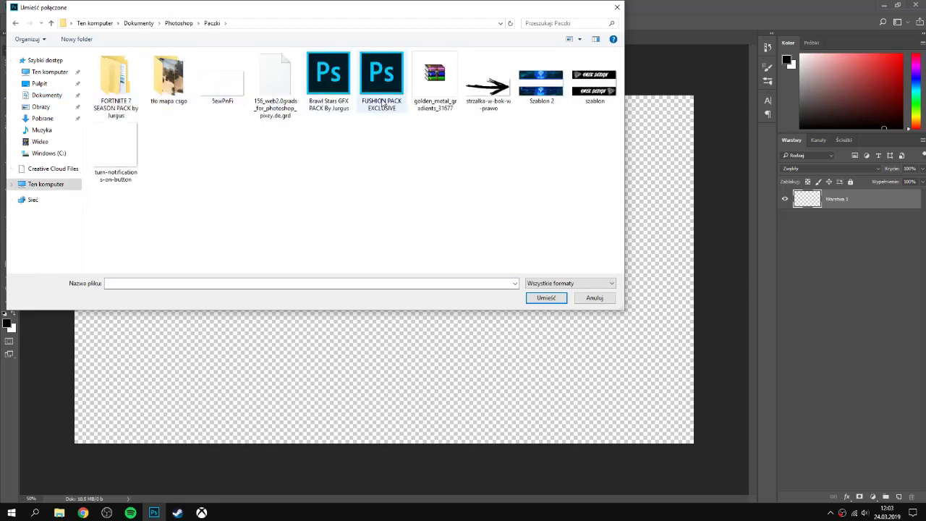
left_click(587, 105)
left_click(552, 301)
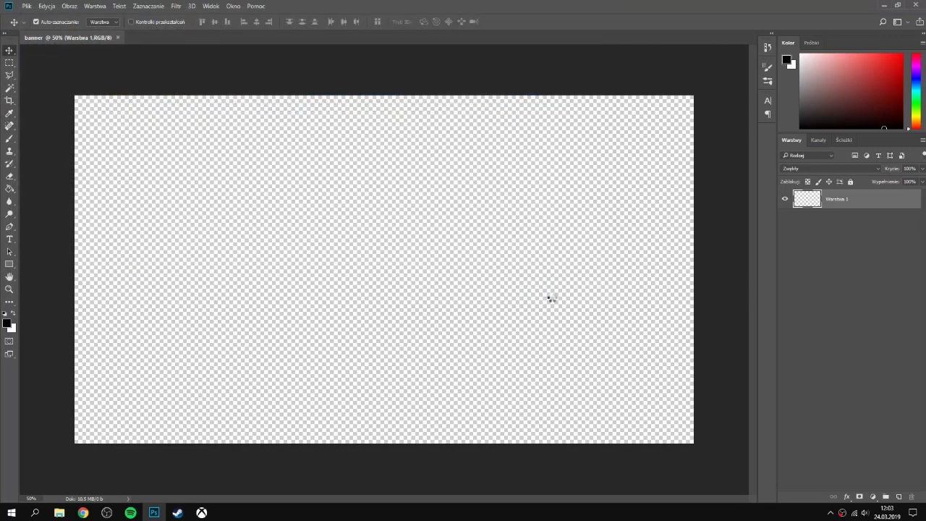
key("Return")
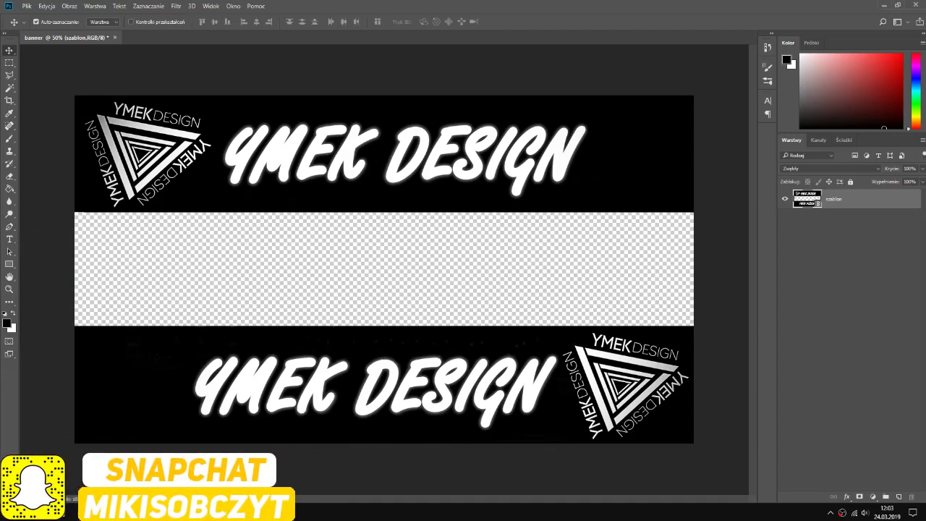
Step: Switch to Chrome and search Google Images for "cs wallpaper"
left_click(83, 512)
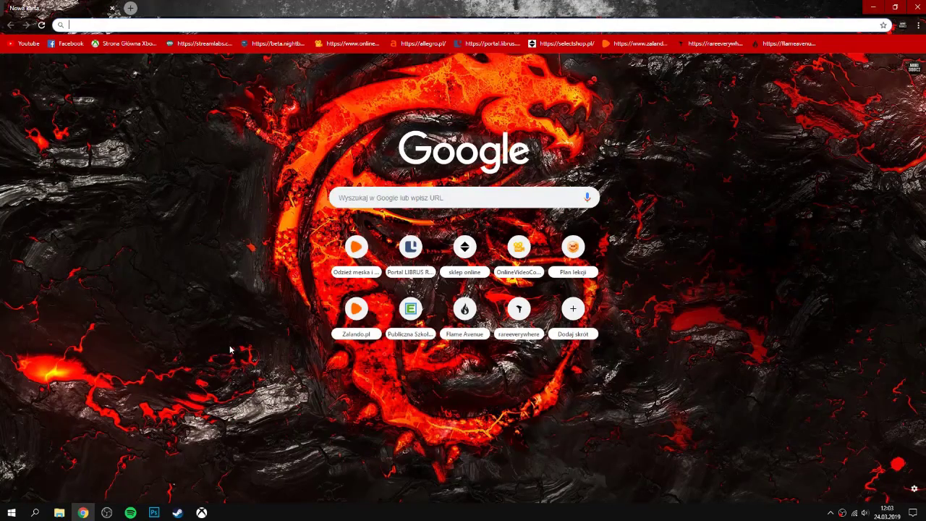
type("cs wal")
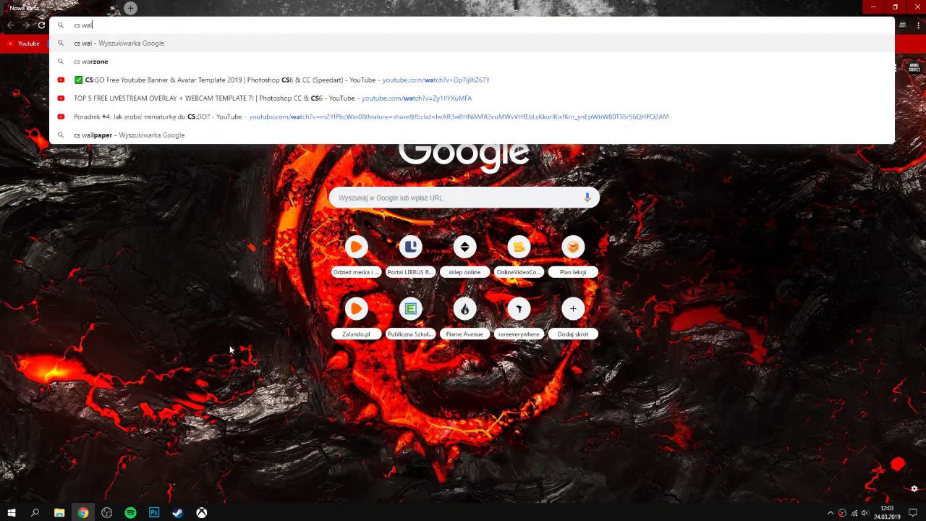
type("lper")
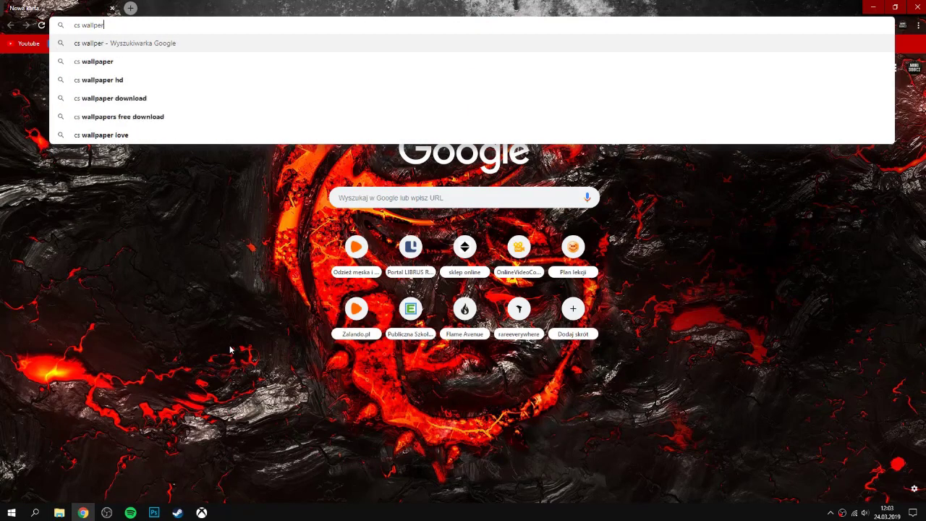
left_click(120, 62)
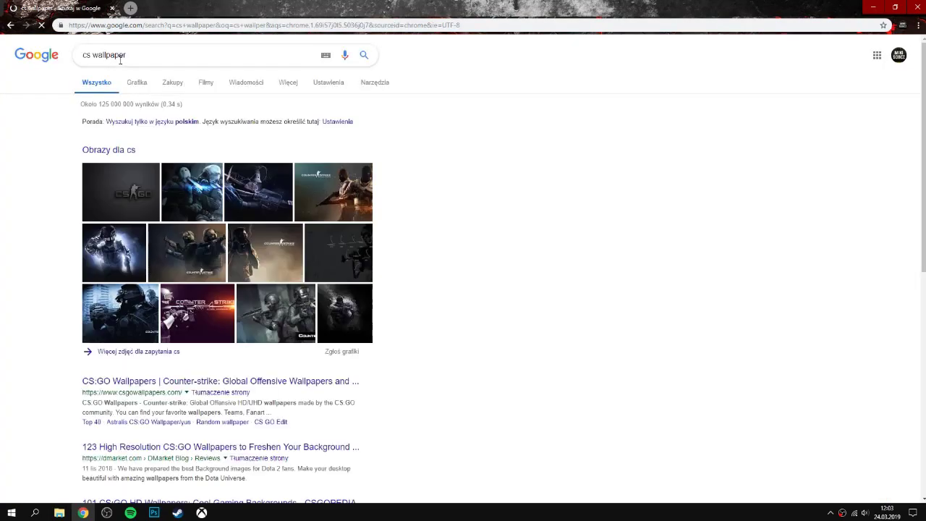
left_click(136, 84)
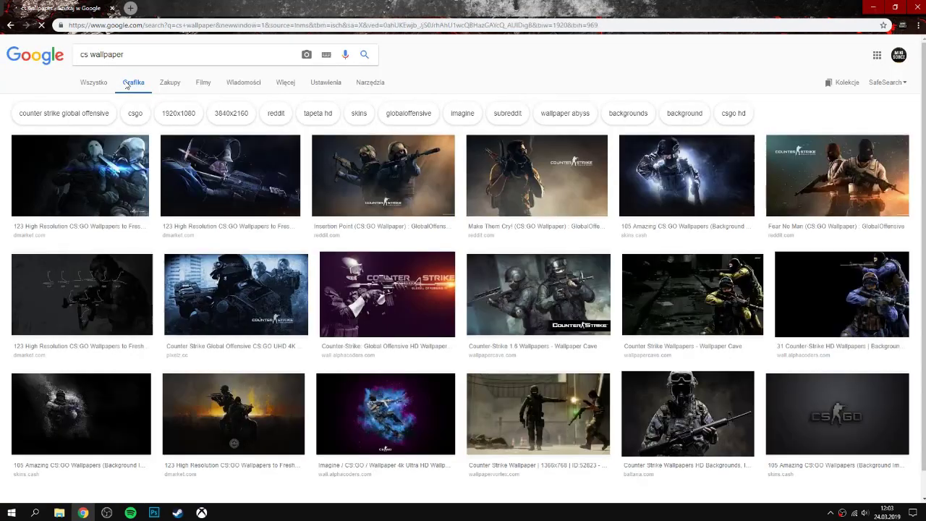
Step: Browse the wallpaper results and preview the DMarket and Alienware Arena images as possible banner backgrounds
left_click(141, 154)
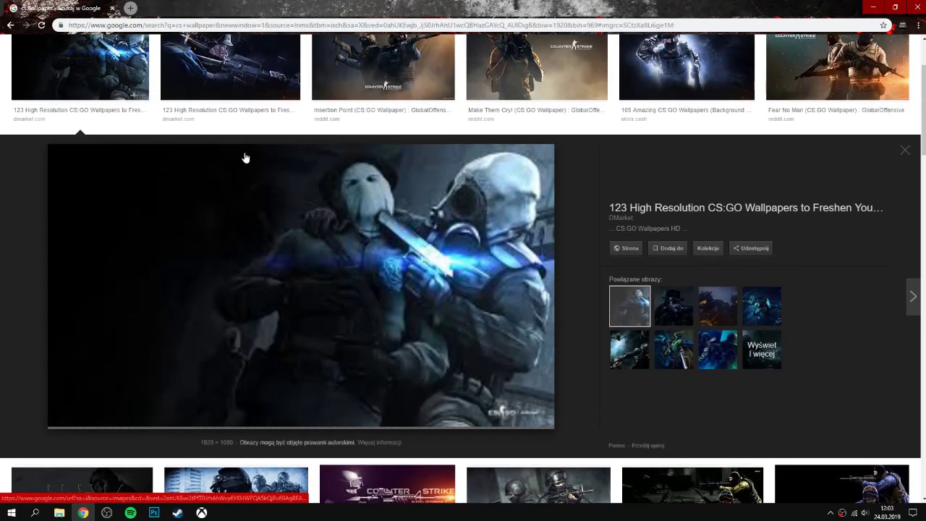
scroll(449, 268, "up", 2)
scroll(448, 268, "down", 7)
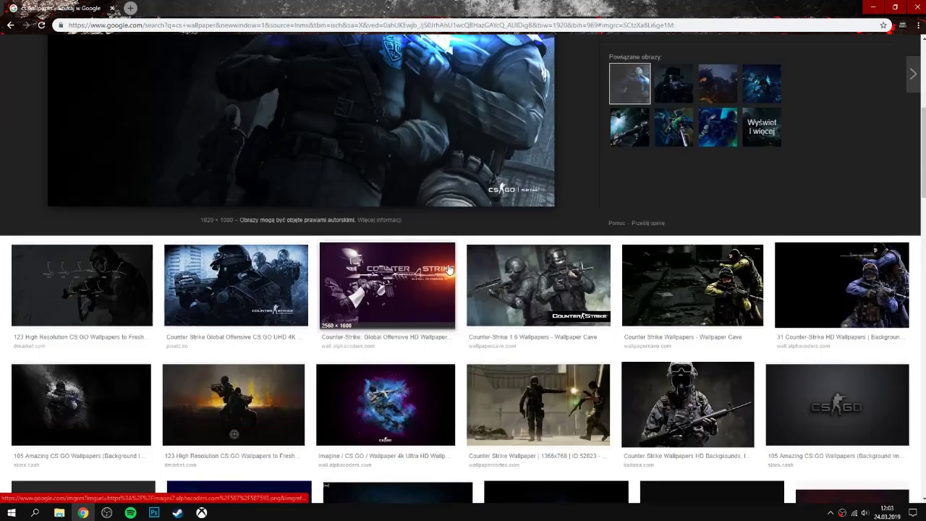
scroll(449, 269, "down", 3)
scroll(420, 284, "down", 7)
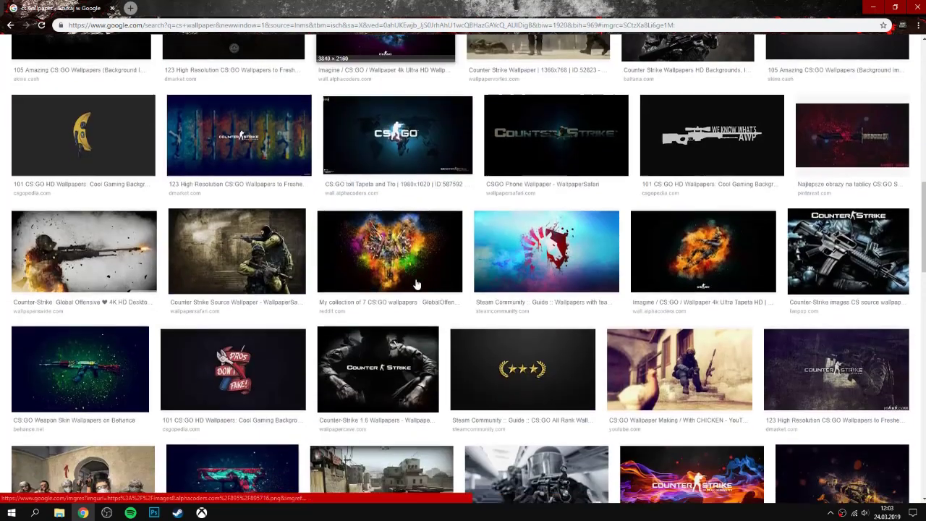
scroll(407, 290, "down", 2)
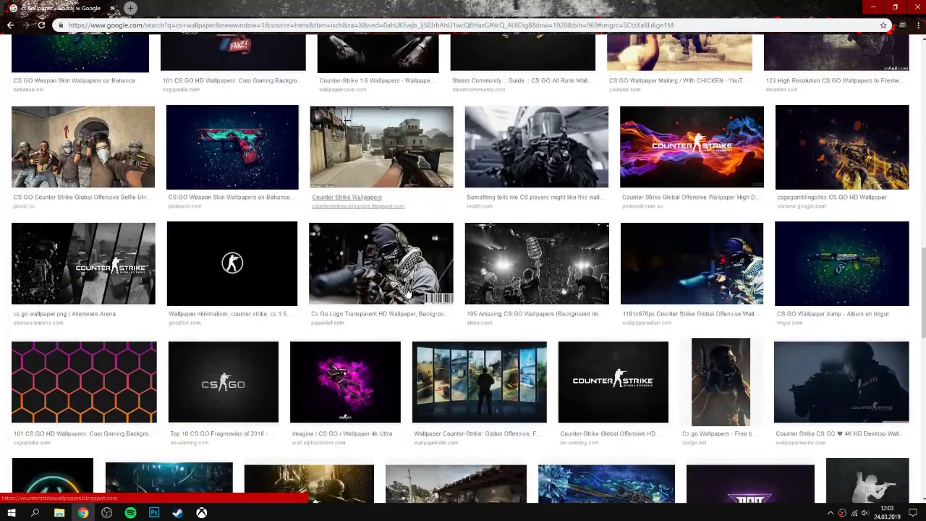
left_click(121, 276)
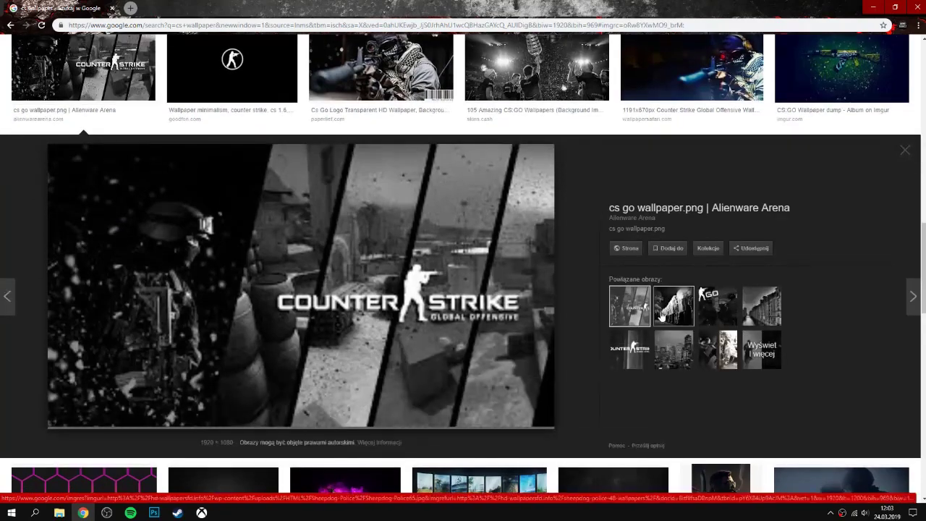
scroll(492, 348, "down", 4)
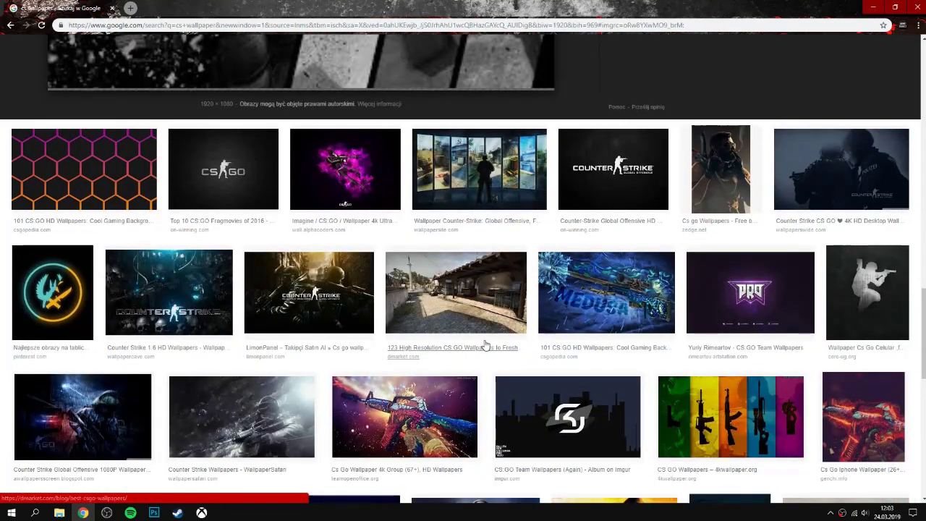
scroll(485, 345, "down", 12)
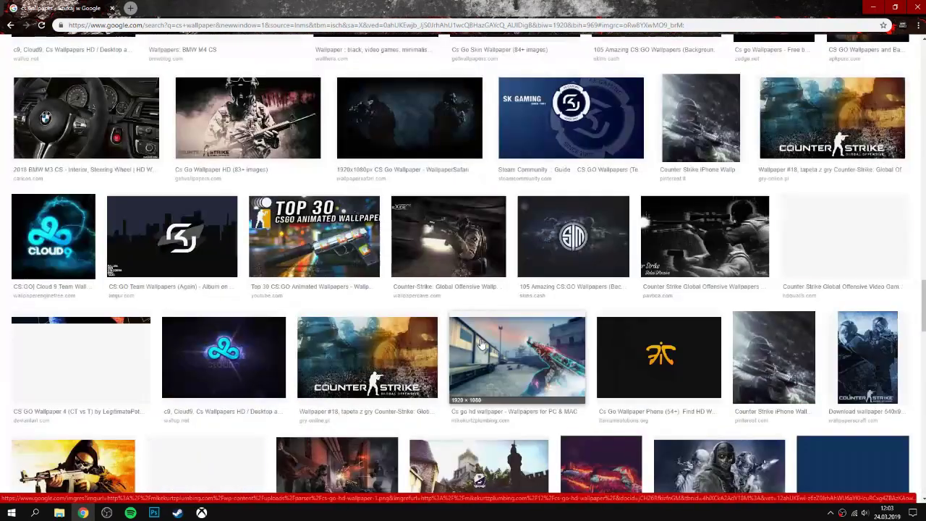
scroll(377, 246, "up", 9)
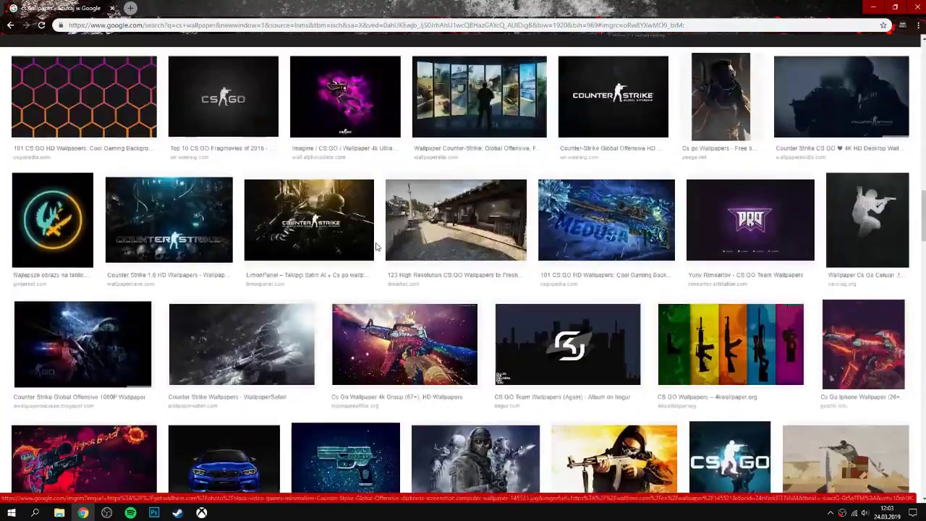
scroll(376, 247, "up", 8)
scroll(422, 326, "down", 1)
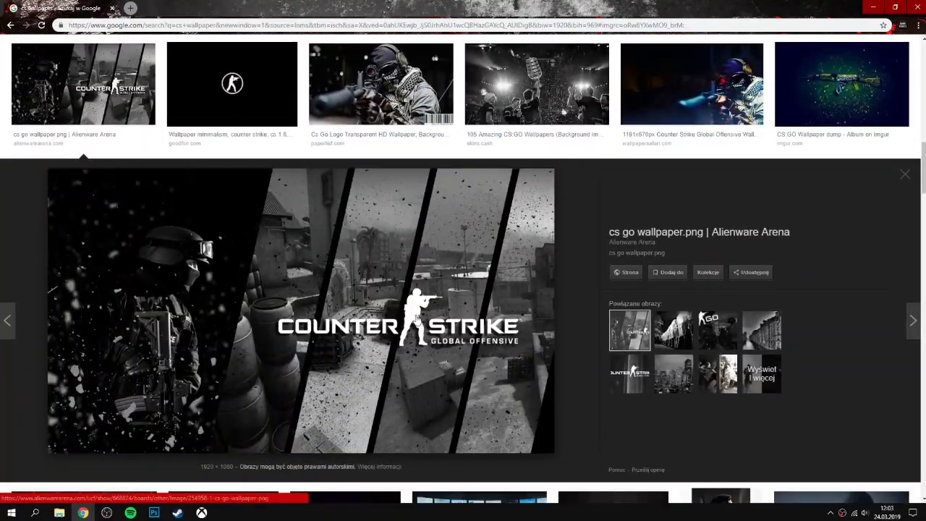
scroll(418, 319, "up", 8)
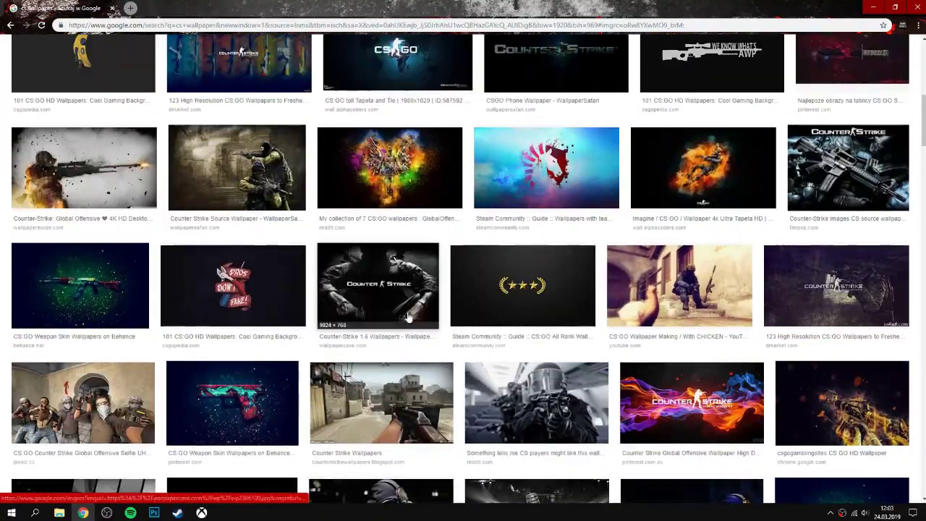
scroll(407, 317, "up", 5)
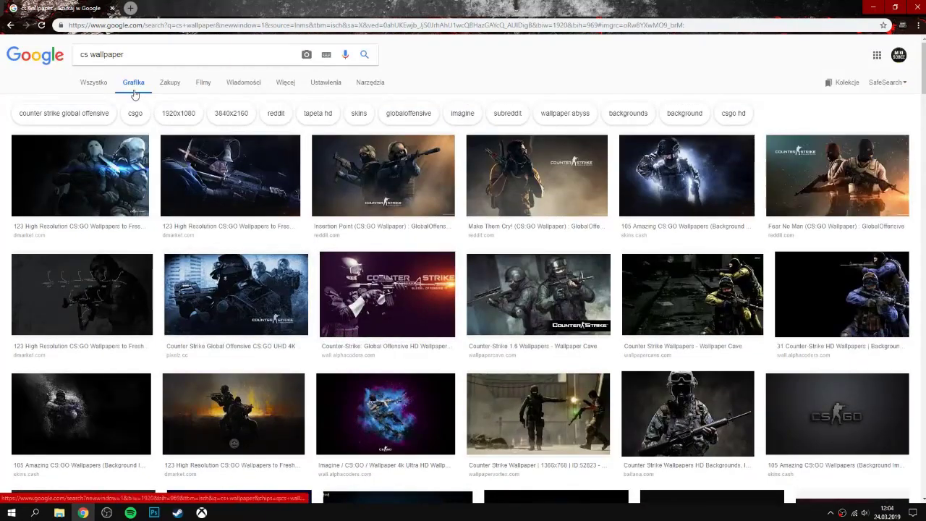
Step: Search Google Images for "cs wallpaper map"
left_click(167, 62)
type("map")
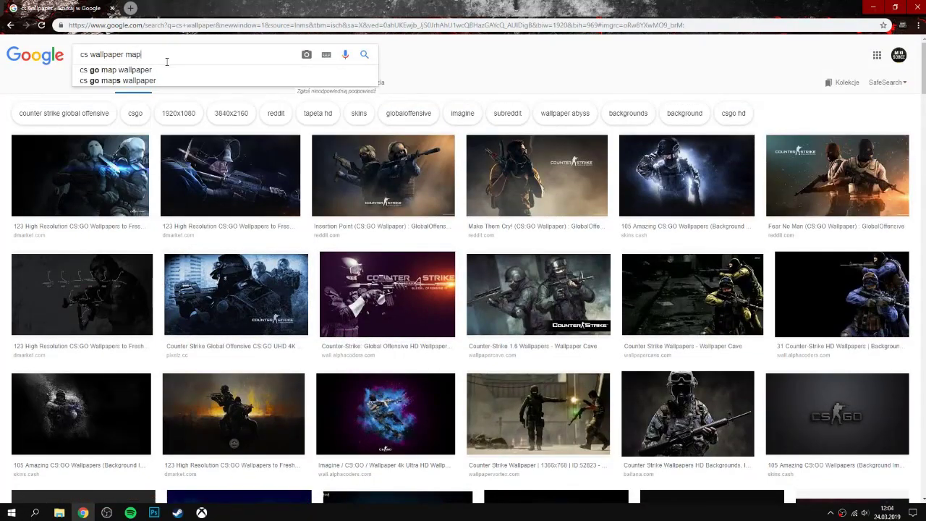
key("Return")
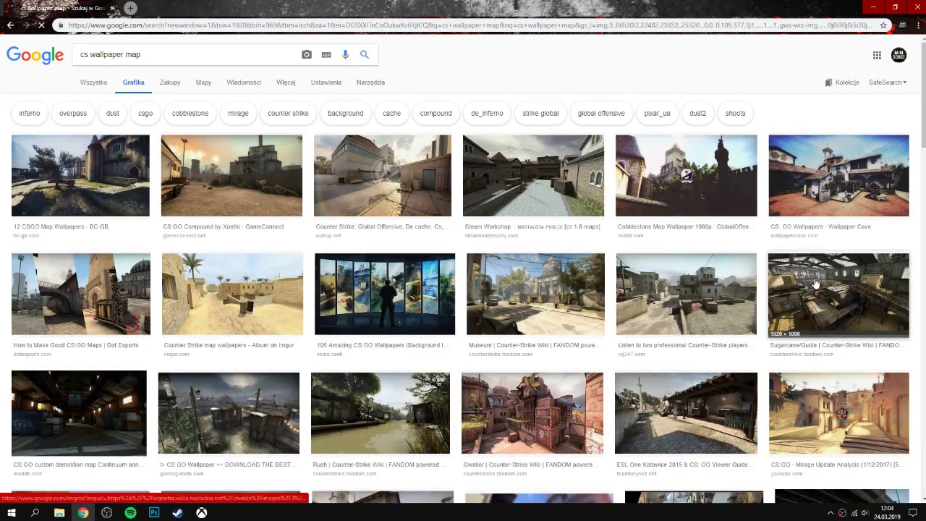
Step: Browse the map wallpaper results for a banner background and preview the WallHere image of diagonal map strips
scroll(234, 286, "down", 5)
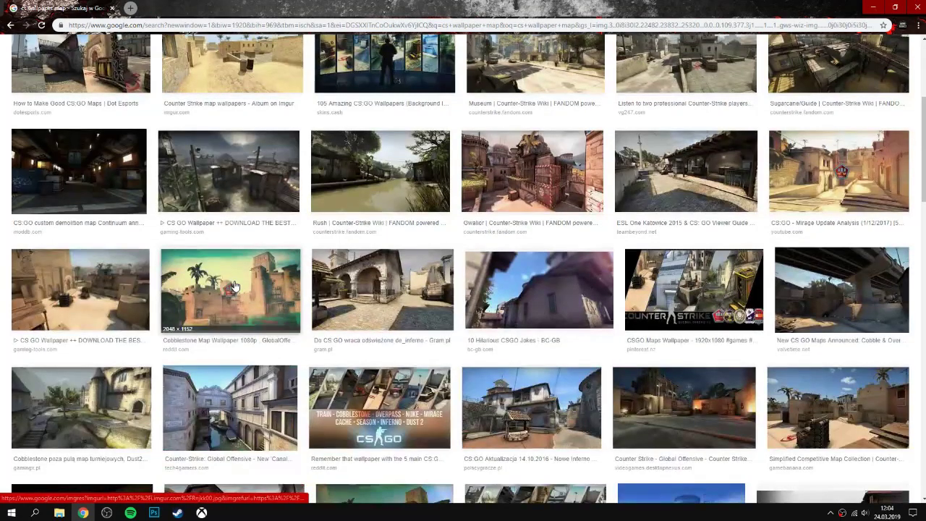
scroll(233, 287, "down", 3)
scroll(234, 287, "down", 2)
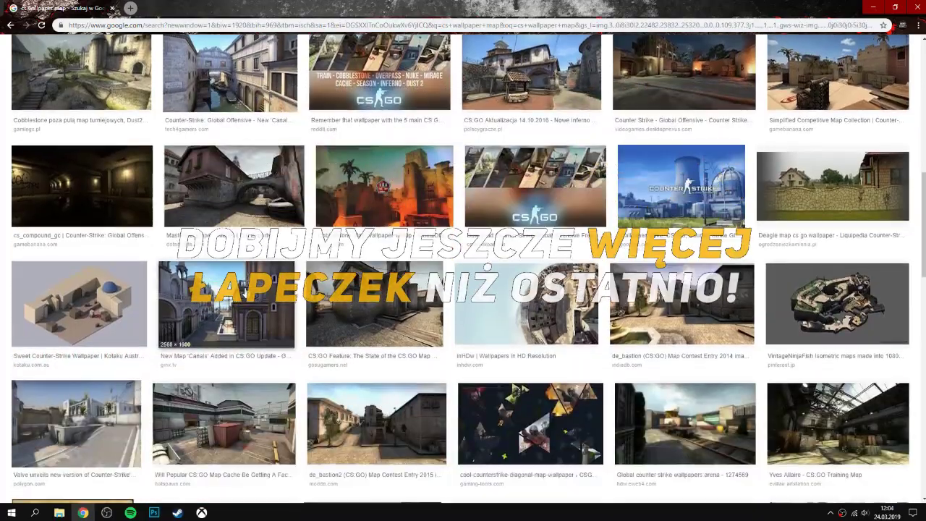
scroll(234, 287, "down", 3)
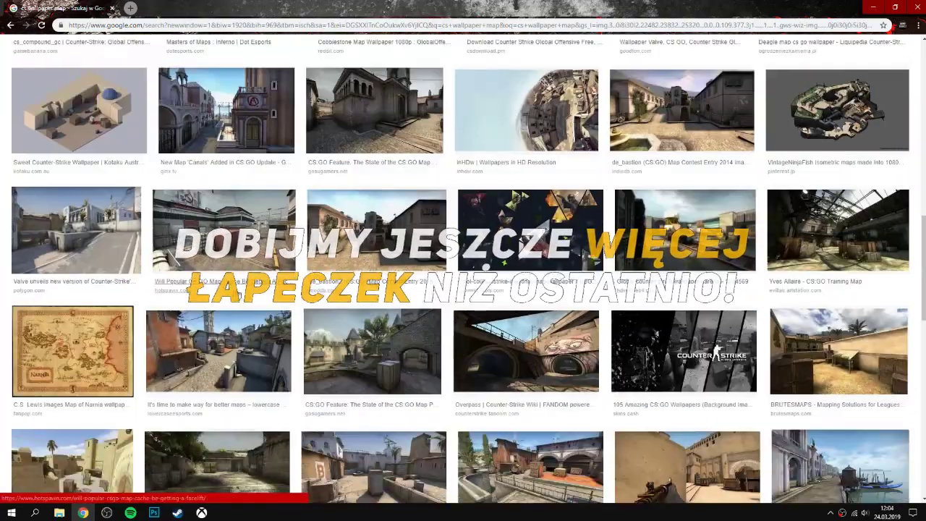
scroll(197, 309, "down", 4)
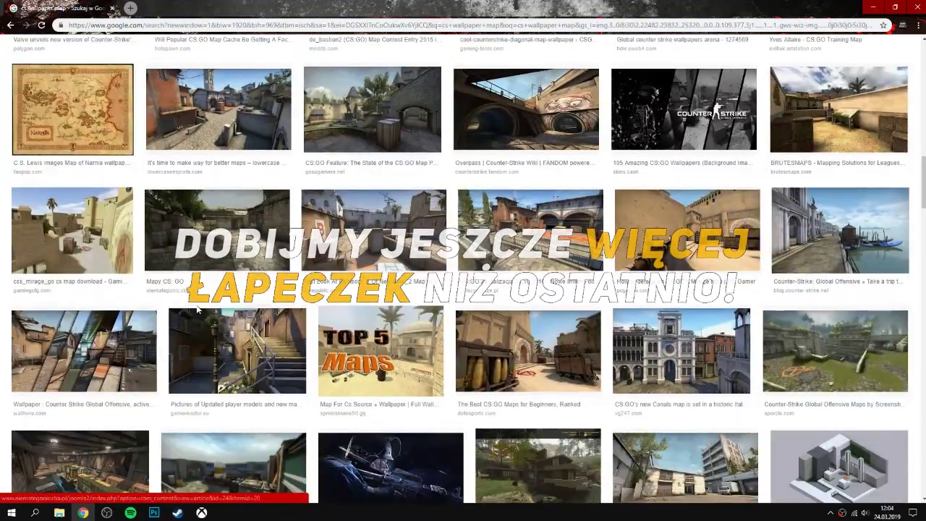
left_click(102, 348)
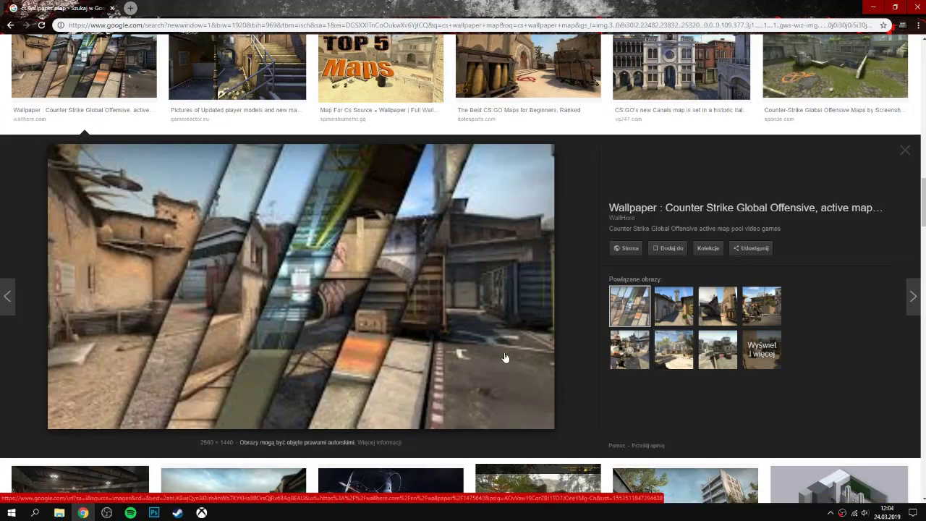
scroll(451, 358, "up", 6)
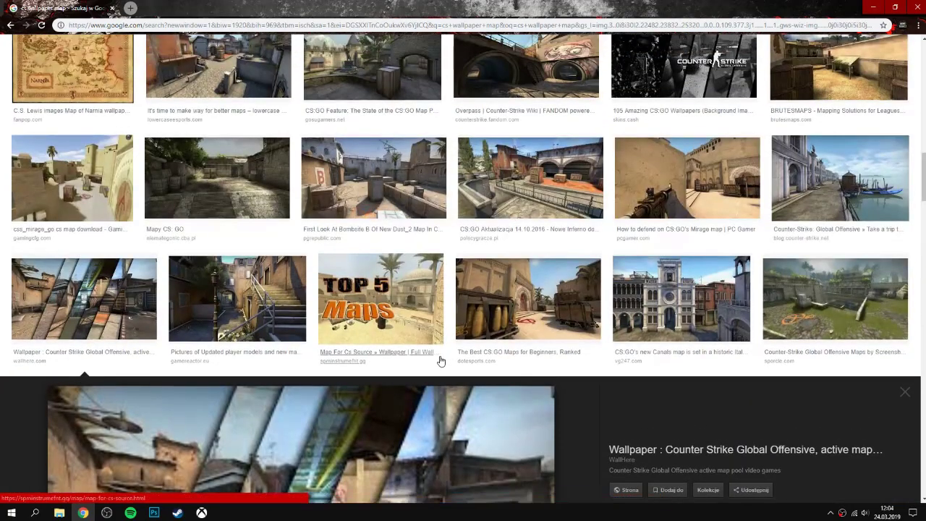
scroll(427, 365, "down", 8)
scroll(427, 366, "down", 5)
scroll(416, 364, "up", 1)
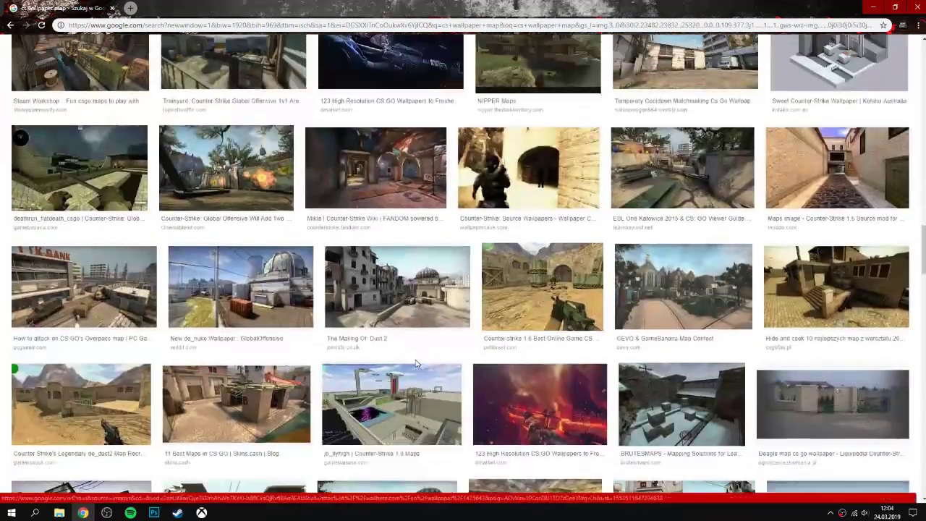
scroll(376, 362, "down", 3)
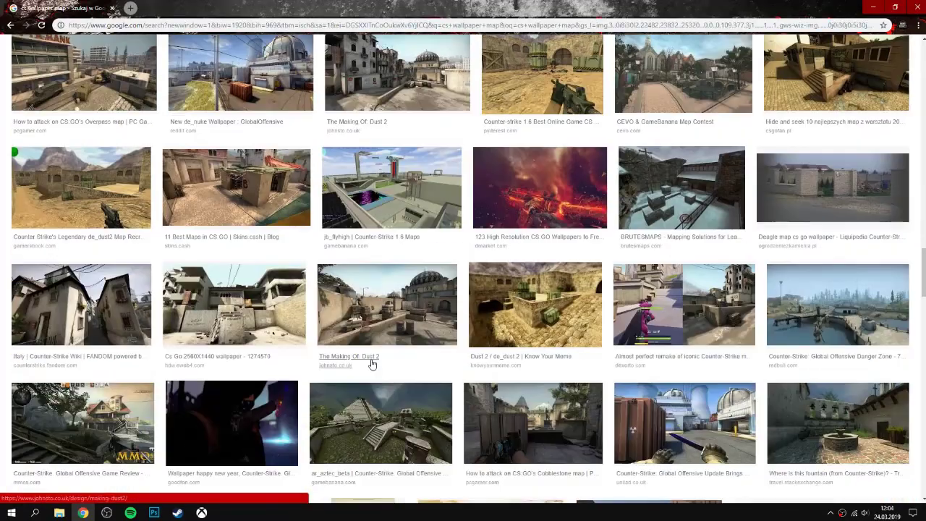
scroll(365, 366, "down", 3)
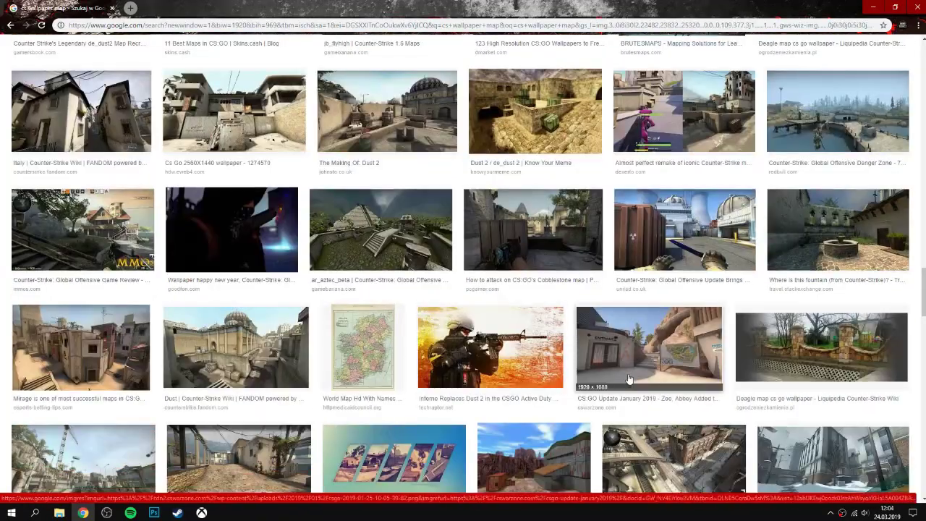
scroll(629, 378, "down", 5)
scroll(629, 378, "down", 1)
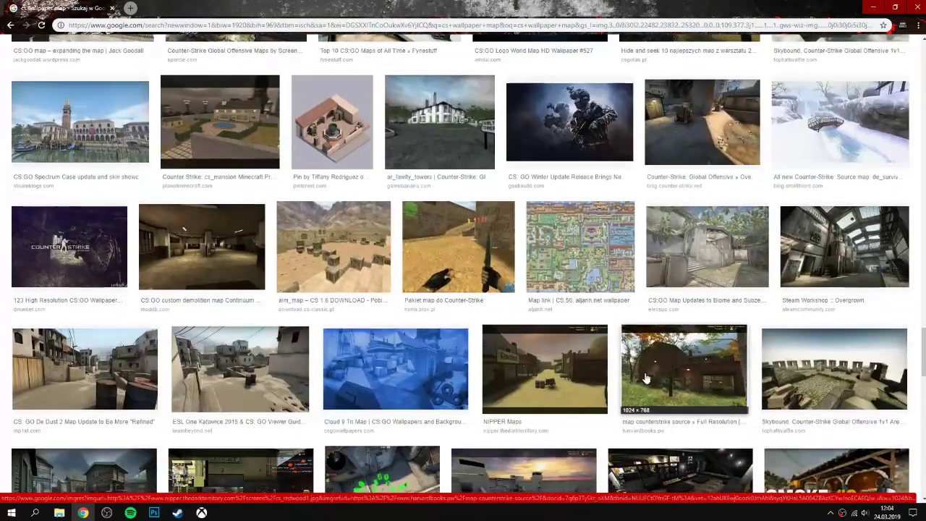
scroll(646, 377, "down", 5)
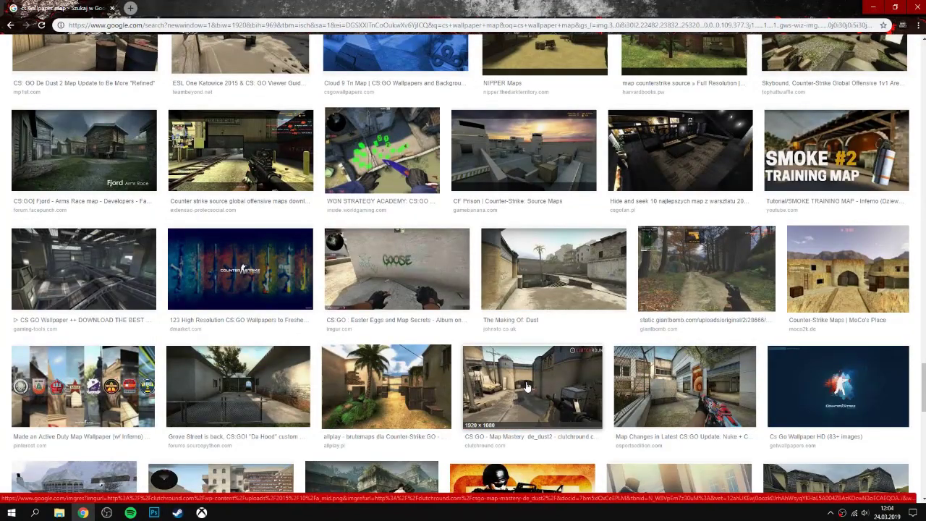
scroll(527, 387, "down", 4)
scroll(458, 388, "down", 1)
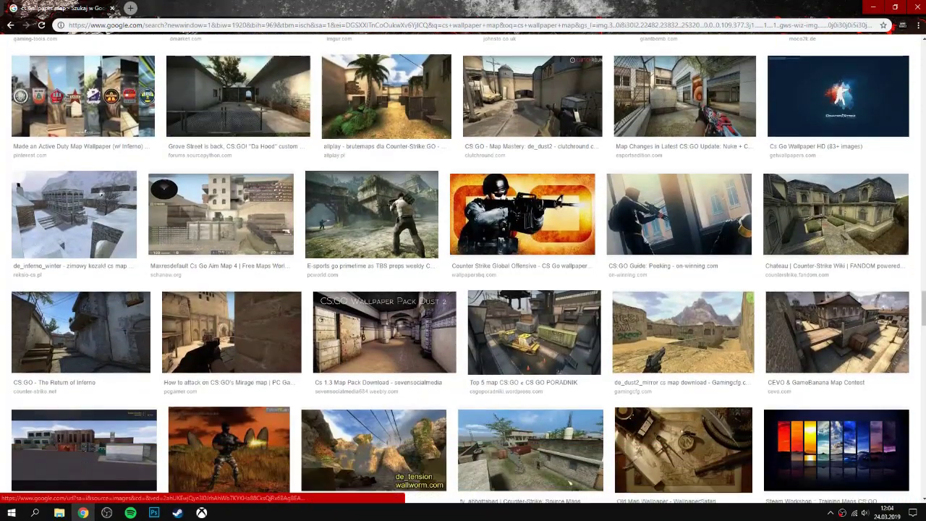
scroll(569, 483, "up", 15)
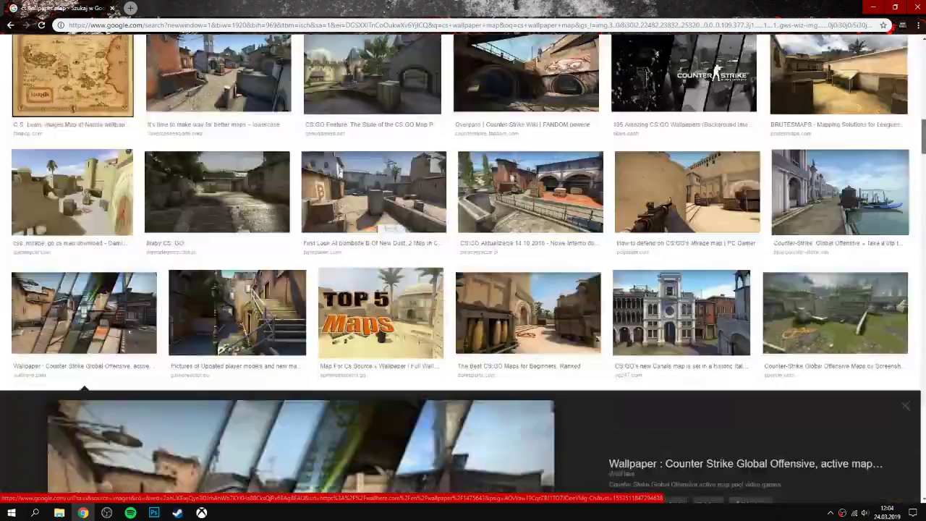
Step: Go back to the "cs wallpaper" results, save the DMarket image of two masked fighters to Downloads, and switch to Photoshop
left_click(10, 26)
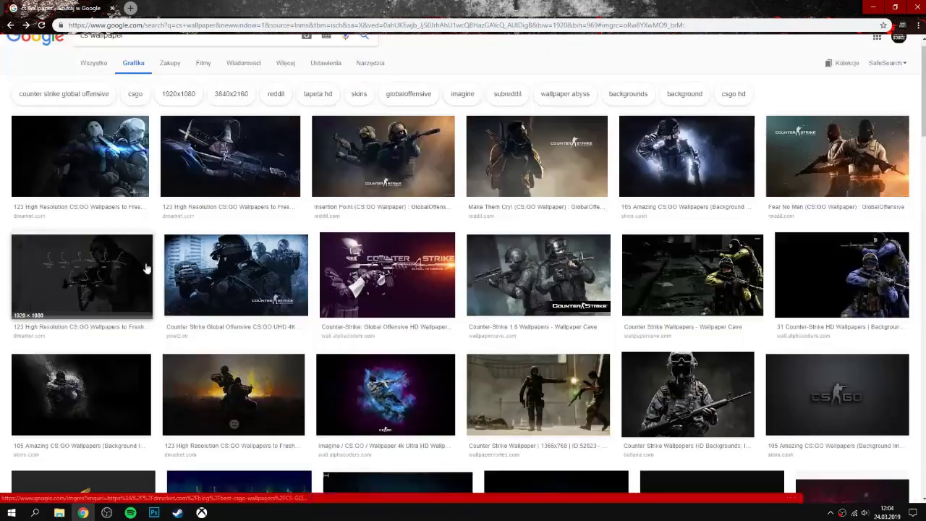
left_click(118, 208)
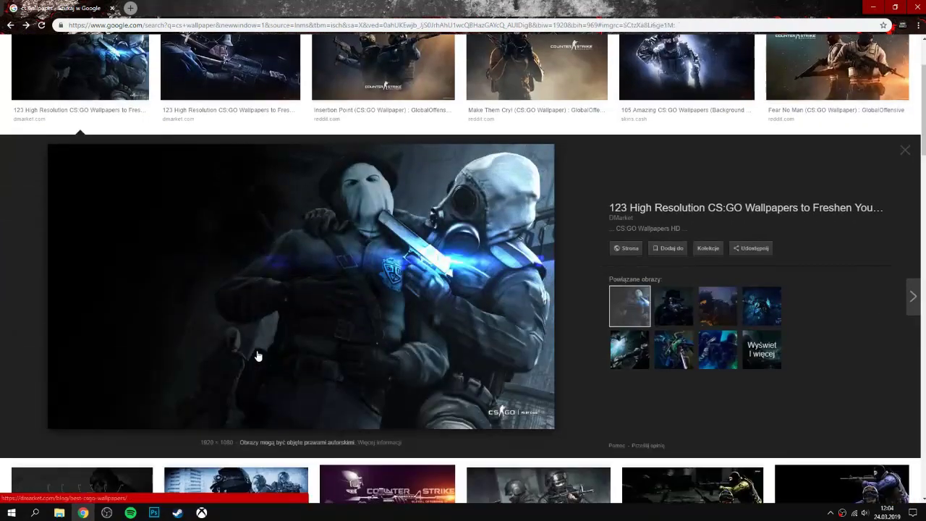
right_click(274, 354)
left_click(326, 436)
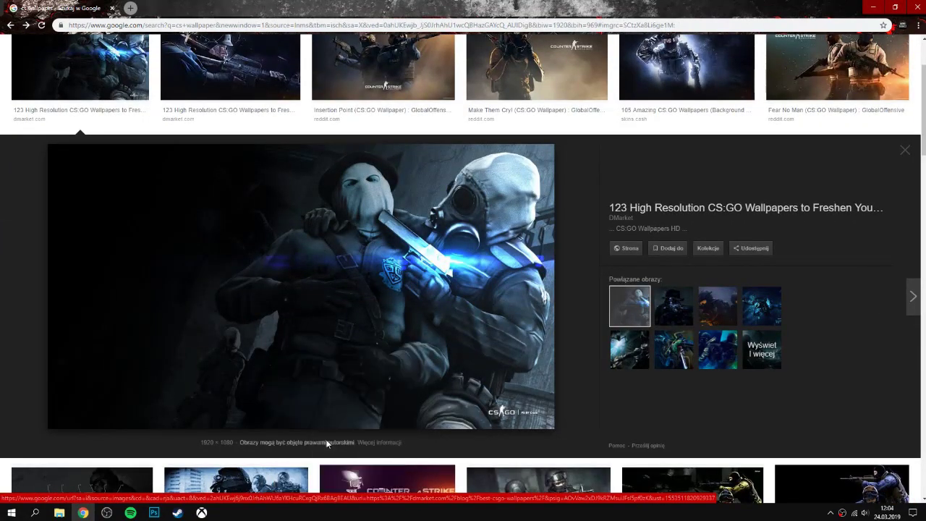
left_click(381, 245)
left_click(153, 512)
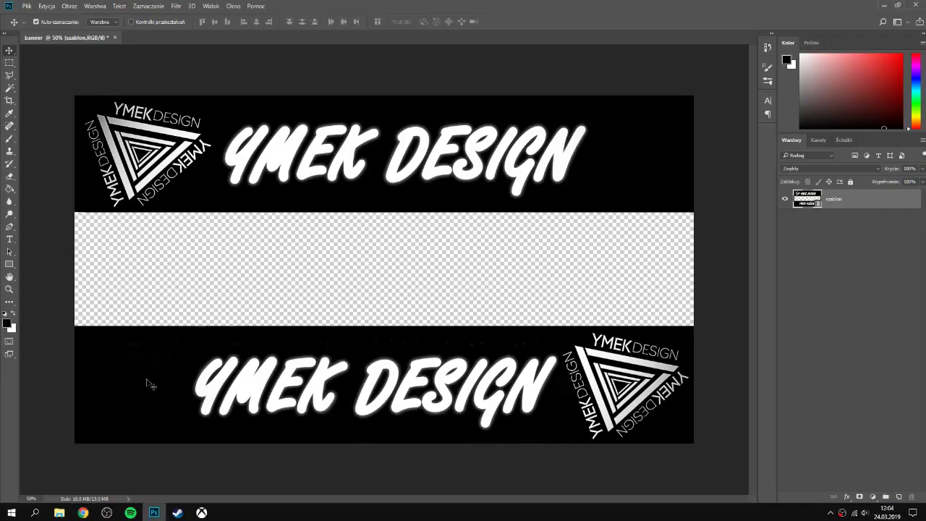
left_click(27, 5)
left_click(65, 186)
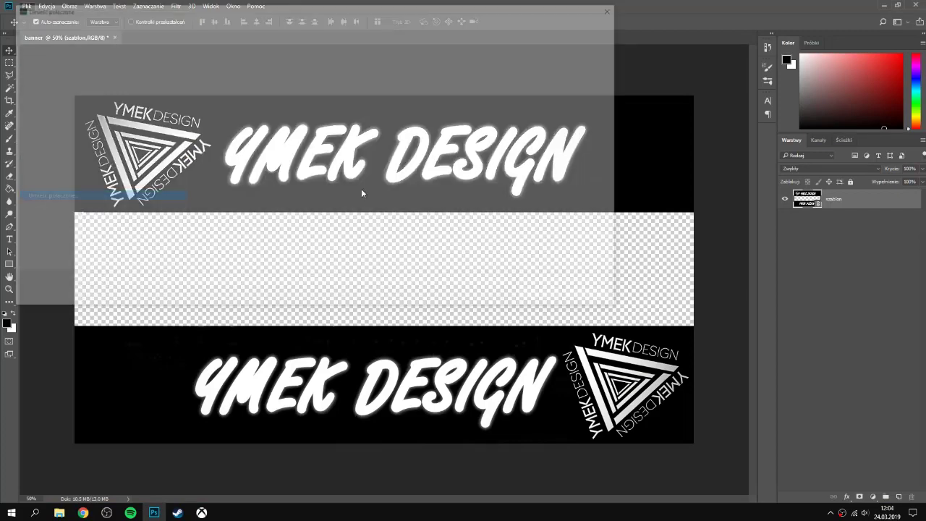
left_click(546, 298)
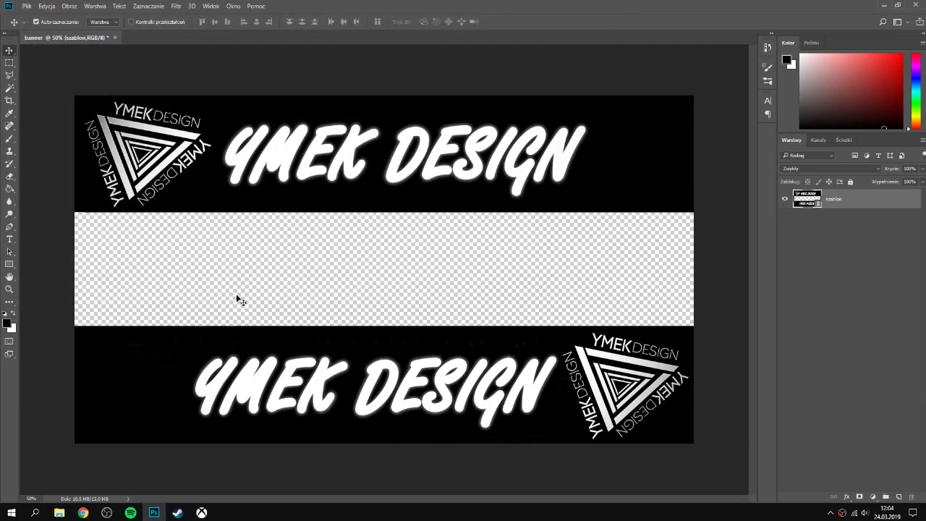
Step: Place the saved Nice-CS-GO-wallpaper-HD image from the Downloads (Pobrane) folder as a linked object filling the canvas
left_click(27, 6)
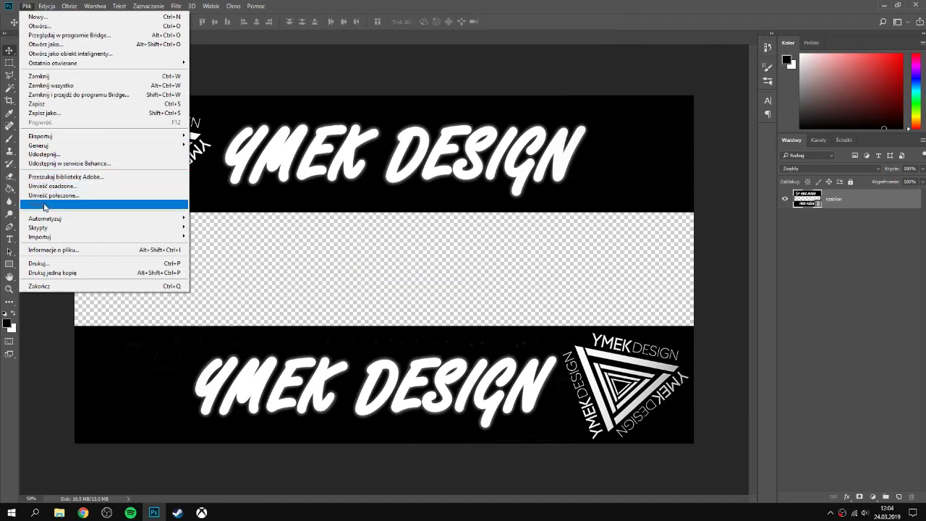
left_click(66, 191)
left_click(40, 107)
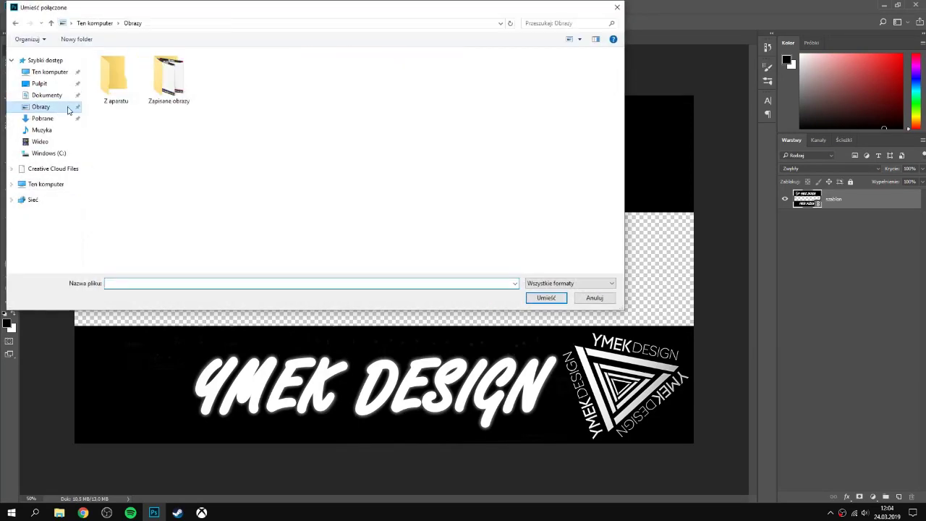
double_click(168, 76)
left_click(42, 118)
left_click(116, 94)
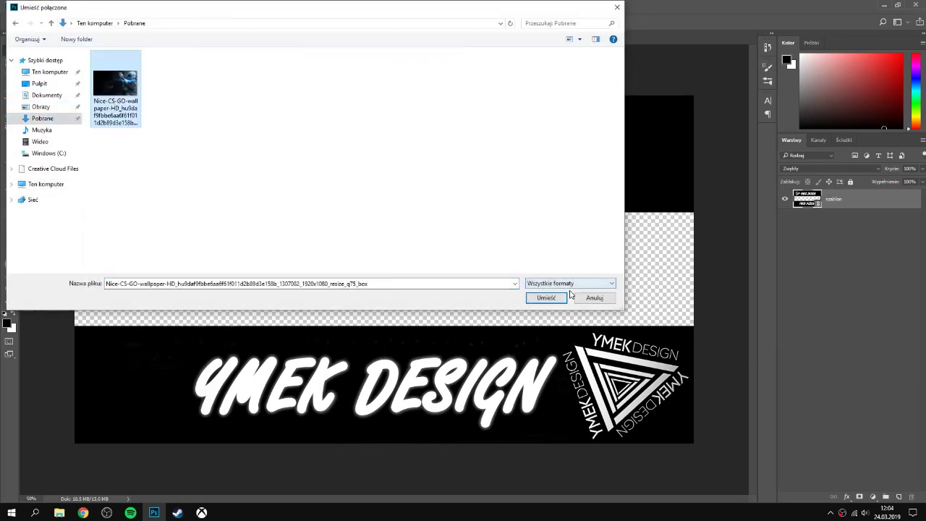
left_click(546, 297)
key("Return")
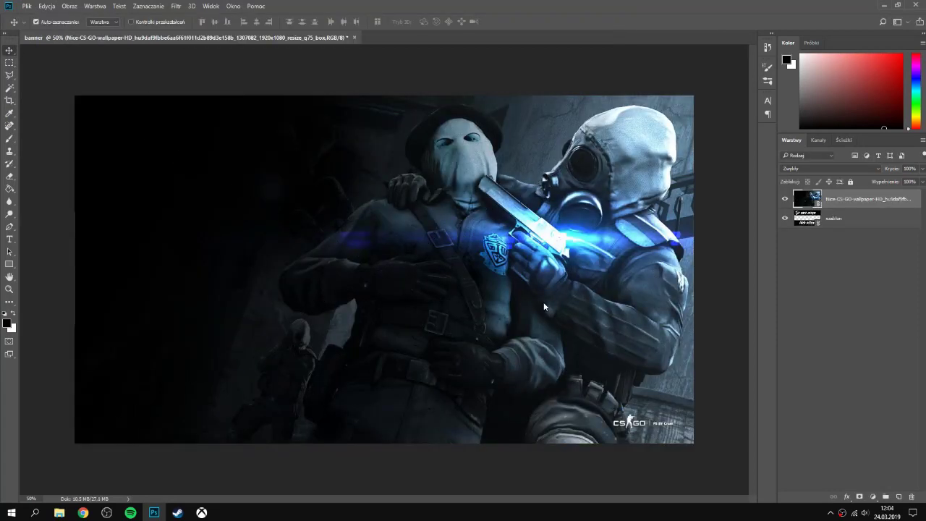
Step: Put the wallpaper layer below "szablon" and shift the image down to about Y 1038 px so the masked heads fill the middle strip
left_click_drag(844, 205, 837, 230)
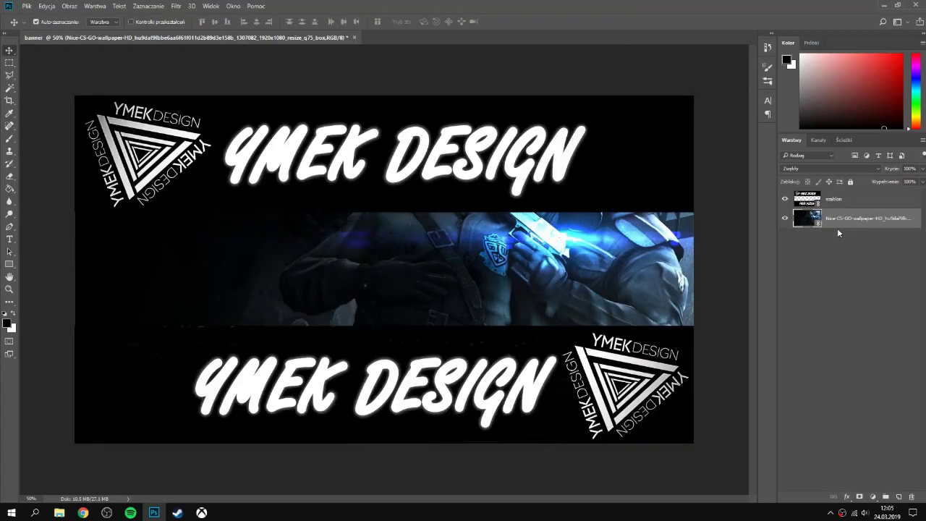
key("ctrl+t")
left_click_drag(550, 236, 549, 317)
key("Return")
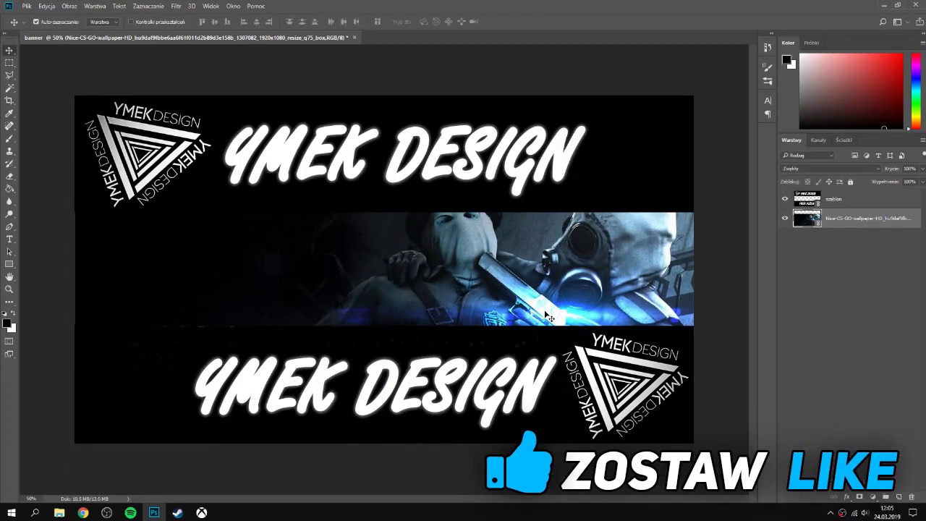
Step: Stretch the wallpaper slightly past both side edges of the canvas and lower its upper edge a little
key("ctrl+t")
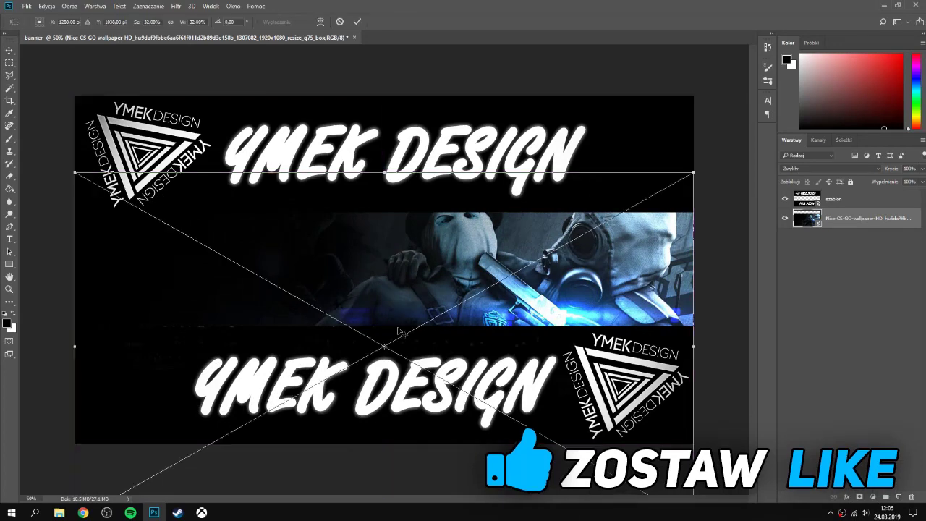
left_click_drag(75, 346, 65, 347)
left_click_drag(697, 345, 703, 346)
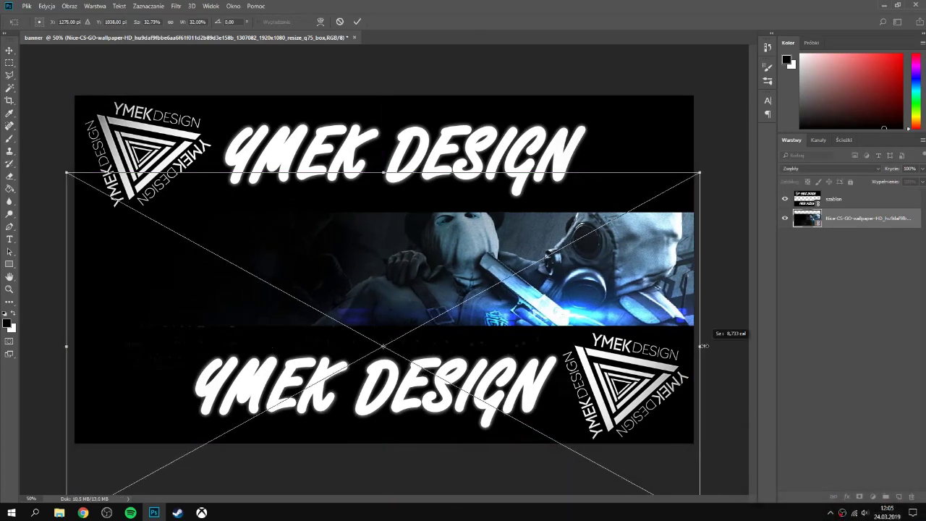
mouse_move(381, 172)
left_mouse_down()
mouse_move(382, 189)
mouse_move(382, 176)
left_mouse_up()
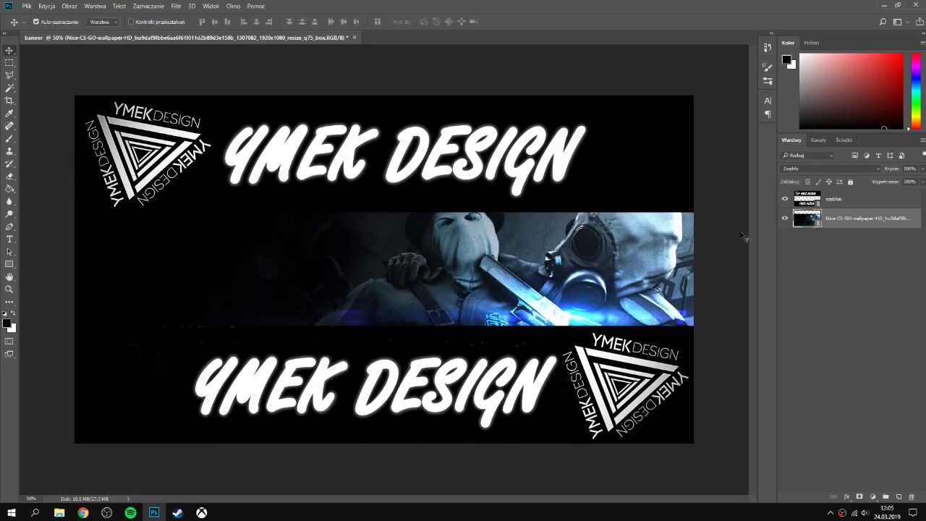
Step: Add a Photo Filter adjustment layer above the wallpaper, try the Sepia preset, and set the filter to Orange (Pomarańczowy)
left_click(872, 497)
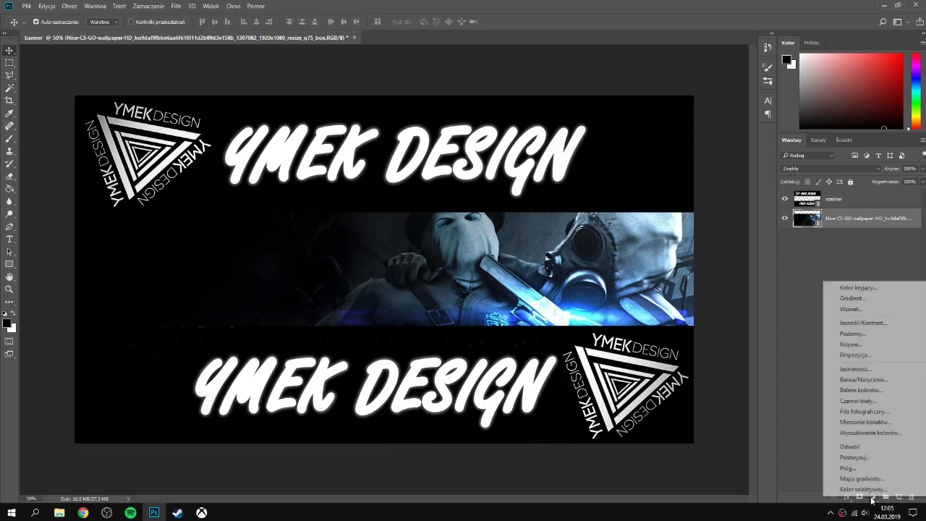
left_click(867, 412)
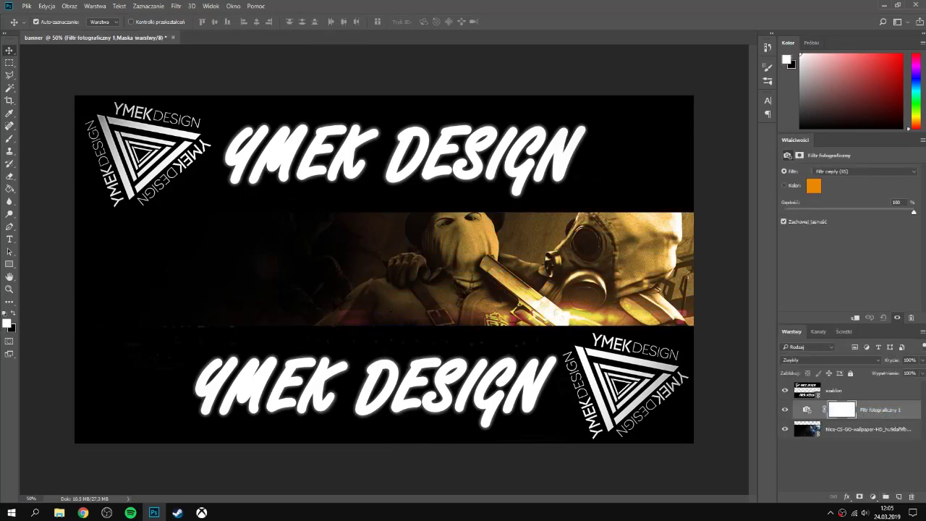
left_click(867, 169)
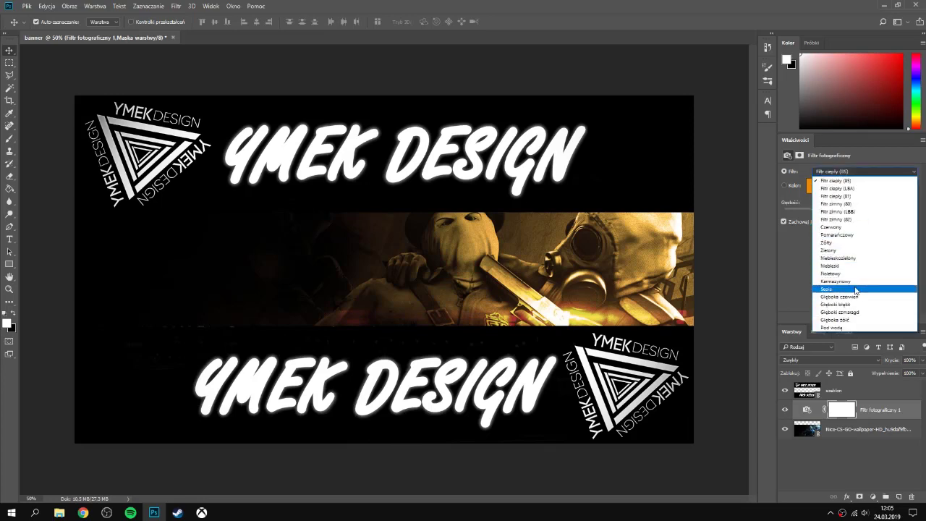
left_click(850, 288)
left_click(837, 172)
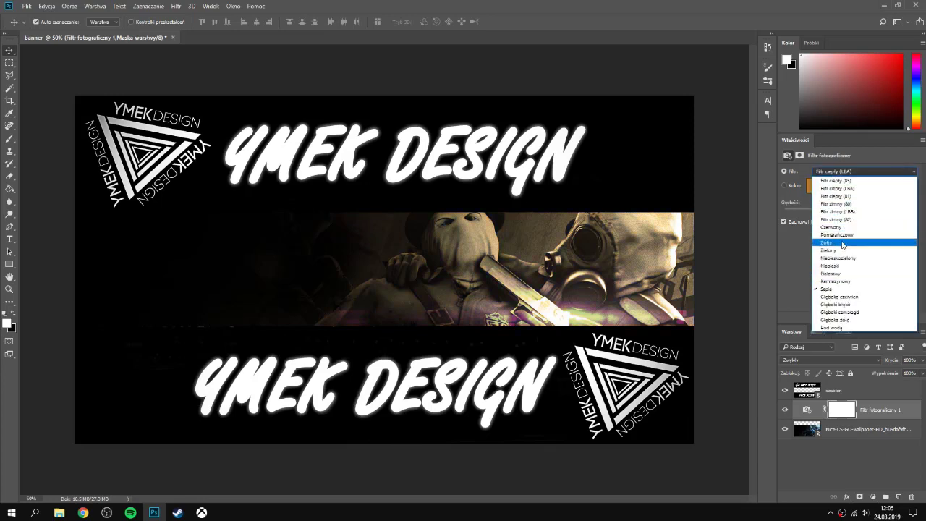
left_click(841, 250)
left_click(839, 173)
left_click(830, 239)
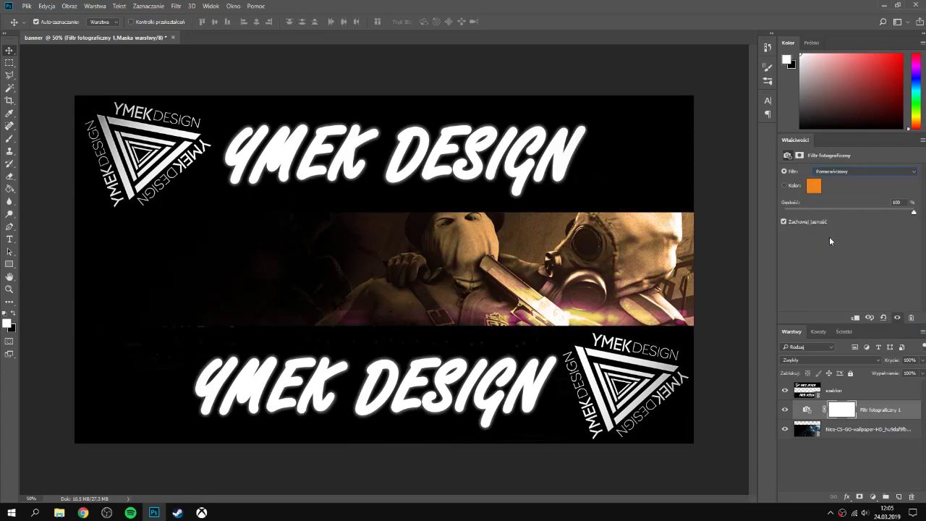
Step: Add a Brightness/Contrast adjustment layer above the photo filter, with contrast at 100 and brightness at 47
left_click(871, 496)
left_click(888, 321)
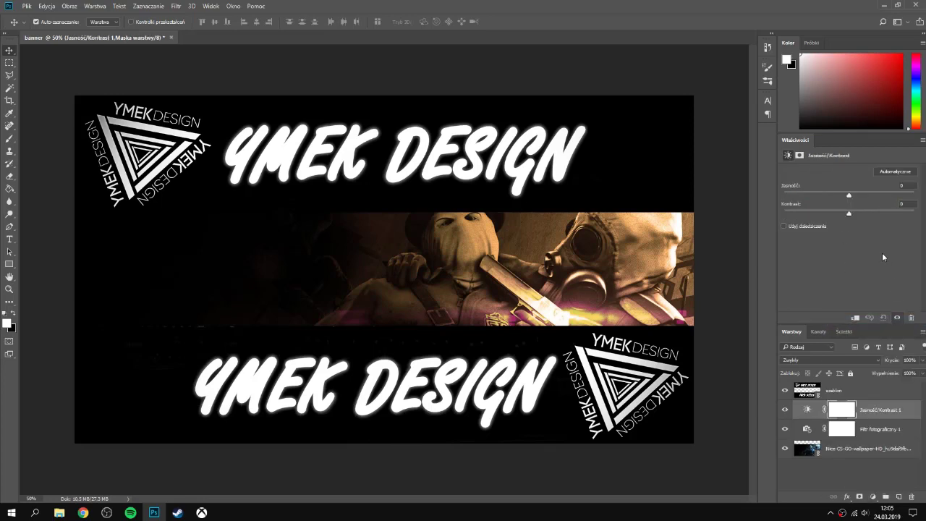
left_click_drag(860, 212, 913, 214)
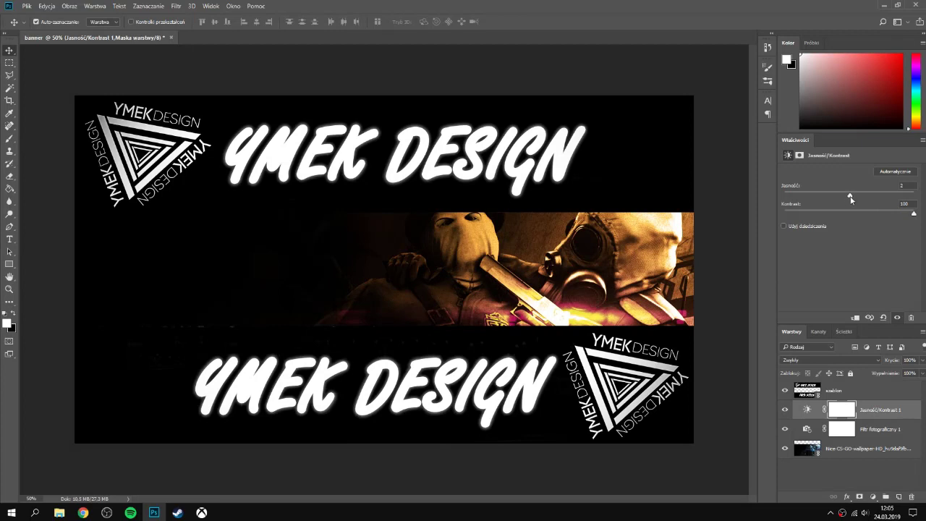
left_click_drag(850, 198, 869, 196)
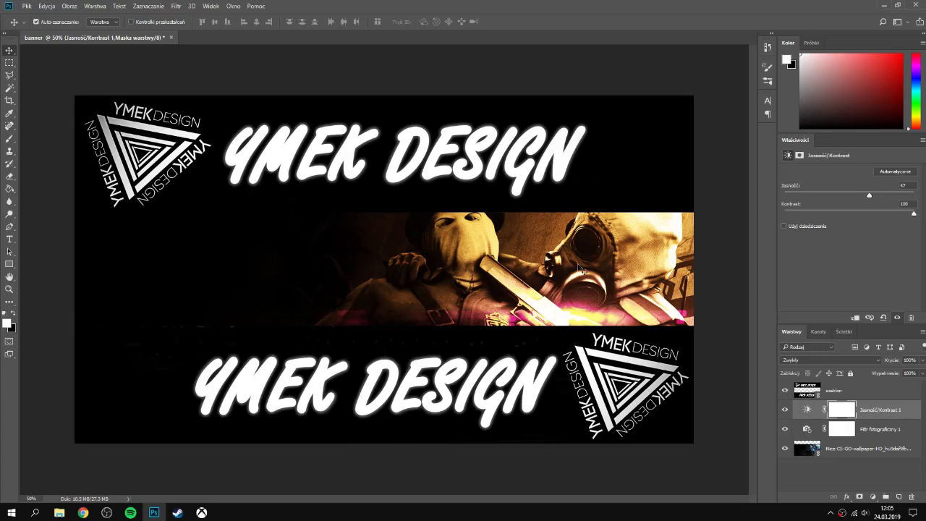
Step: Add a Curves adjustment layer above the brightness adjustment and raise the curve's black point slightly to fade the shadows
left_click(873, 496)
left_click(850, 341)
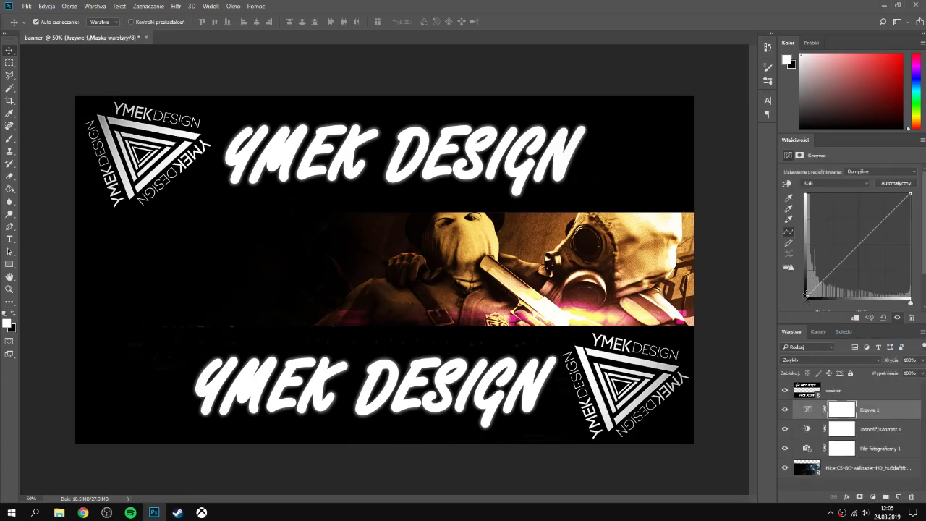
mouse_move(806, 294)
left_mouse_down()
mouse_move(805, 275)
mouse_move(794, 295)
left_mouse_up()
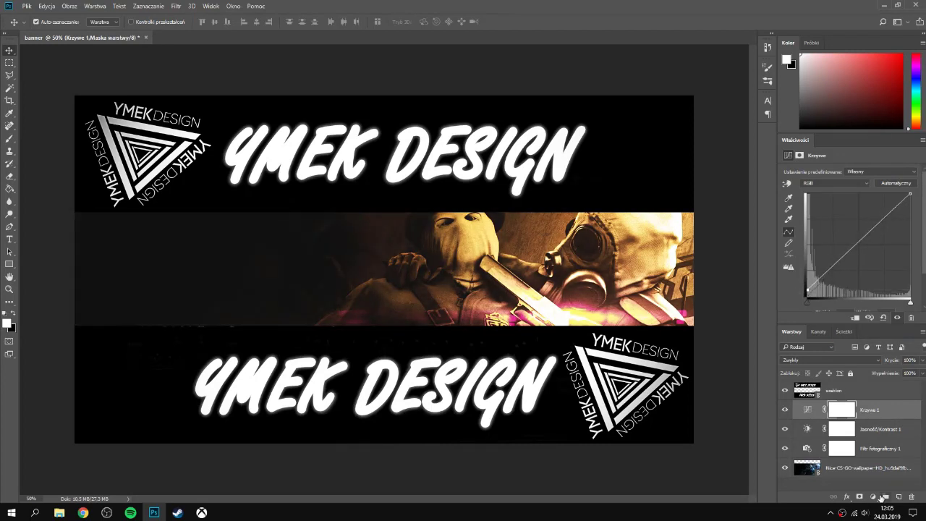
Step: Add a second Curves layer with shadows lifted slightly, midtones lowered a little and highlights raised, and close its properties
left_click(873, 497)
left_click(852, 339)
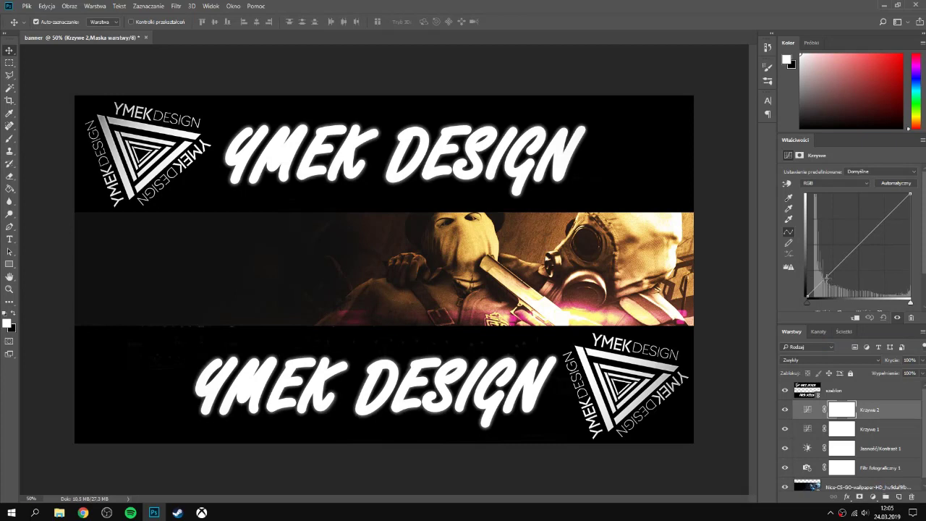
left_click_drag(824, 277, 820, 276)
left_click(857, 234)
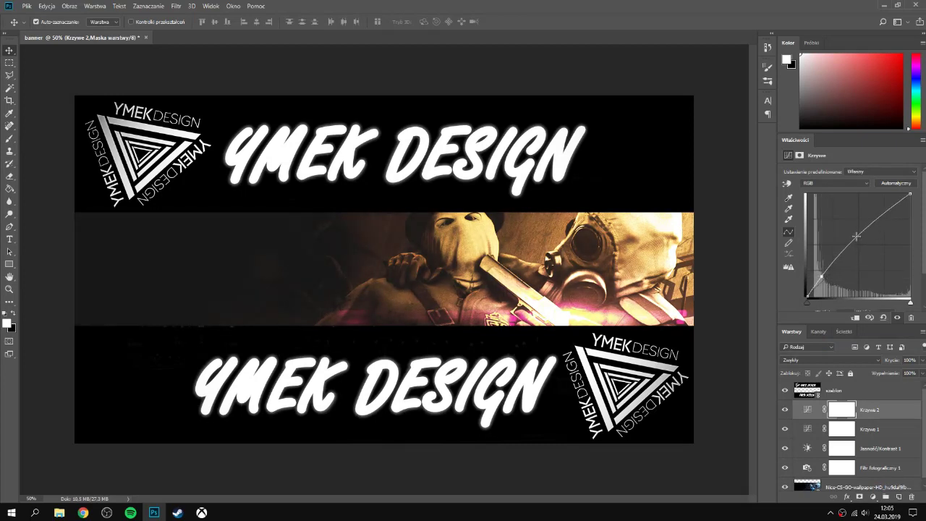
left_click_drag(856, 235, 862, 247)
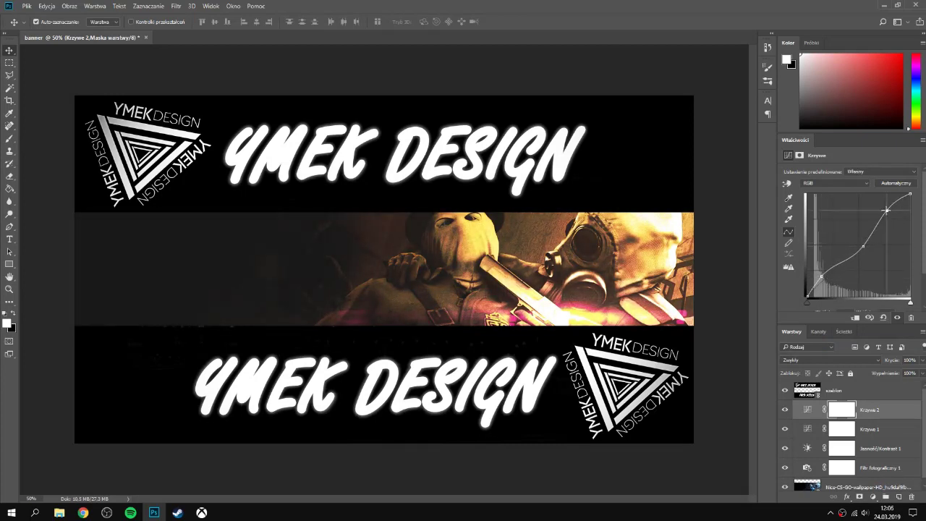
left_click(922, 140)
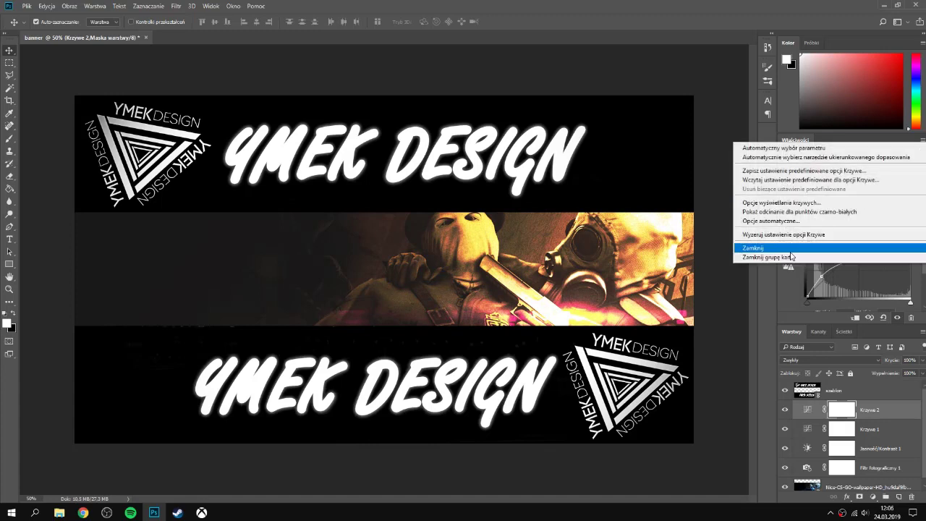
left_click(792, 248)
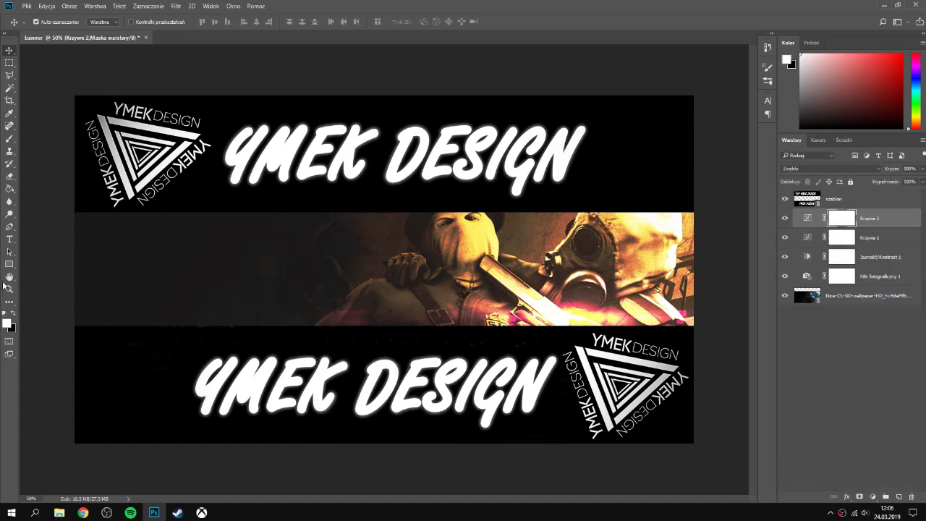
Step: Add a yellow text layer with the channel name in Uni Sans Heavy Italic CAPS over the dark part of the middle strip
left_click(9, 239)
left_click(283, 292)
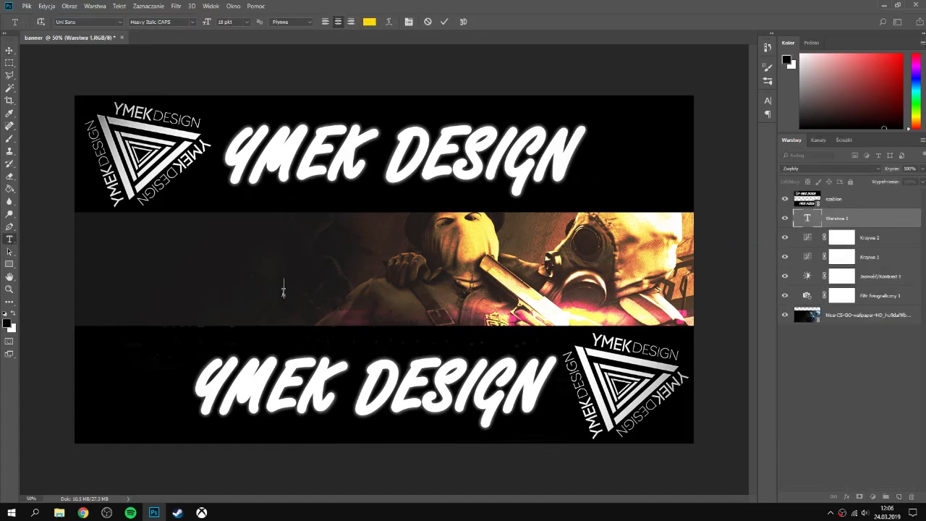
type("MIKI SOBCZ")
left_click(848, 226)
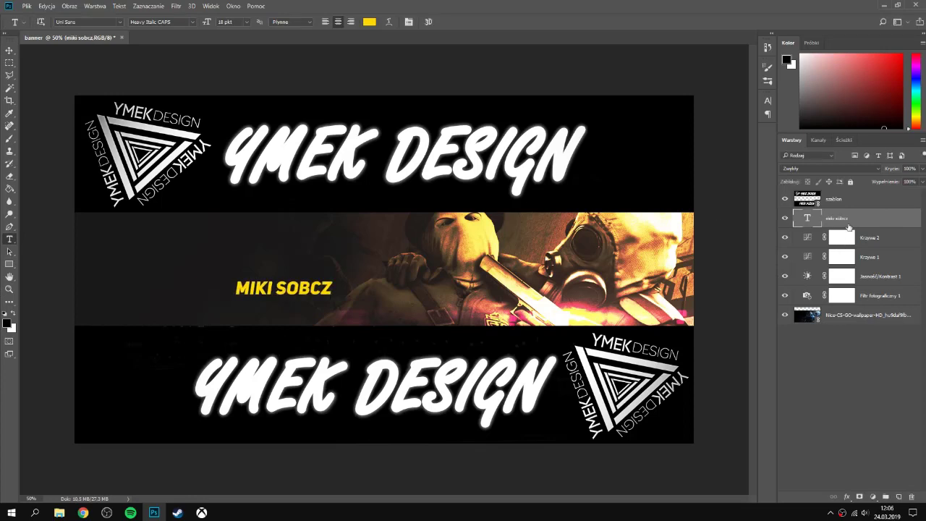
Step: Scale the channel name text to about 309% and centre it in the middle strip
key("ctrl+t")
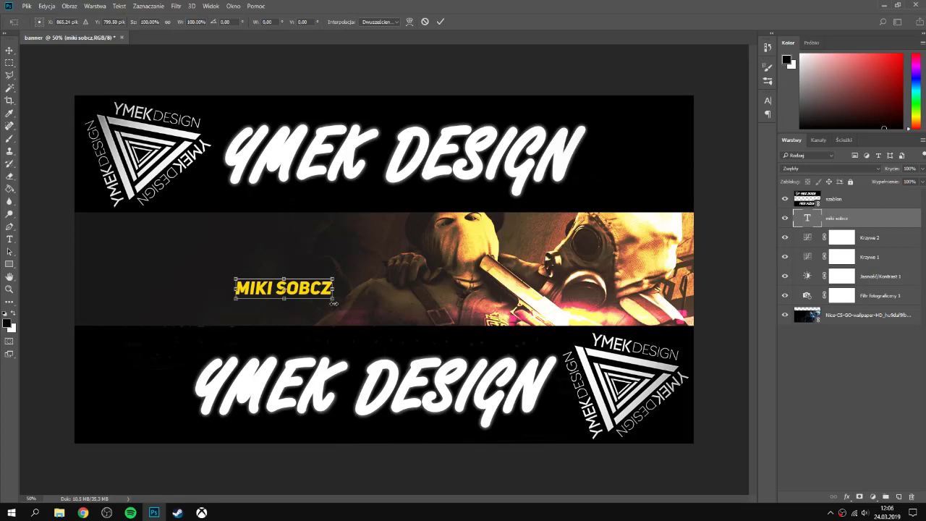
left_click_drag(333, 303, 533, 335)
left_click_drag(477, 293, 483, 262)
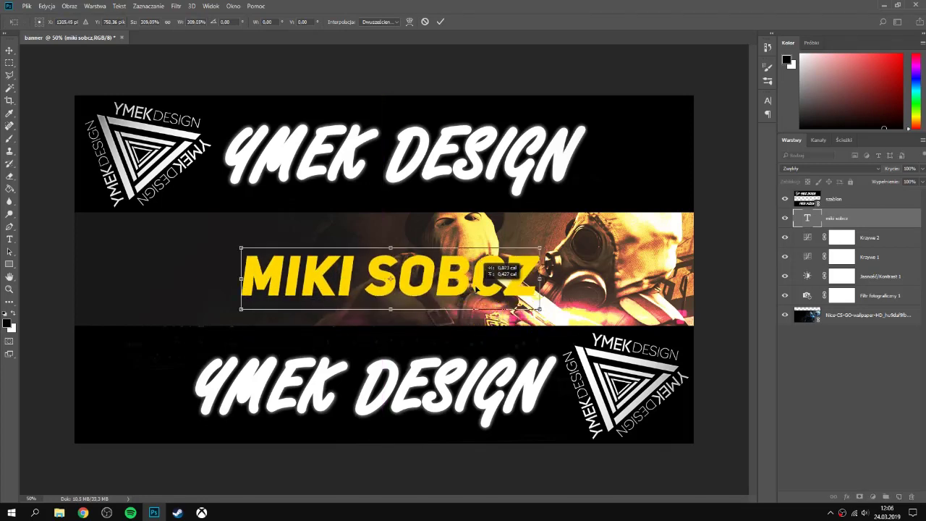
key("Return")
key("t")
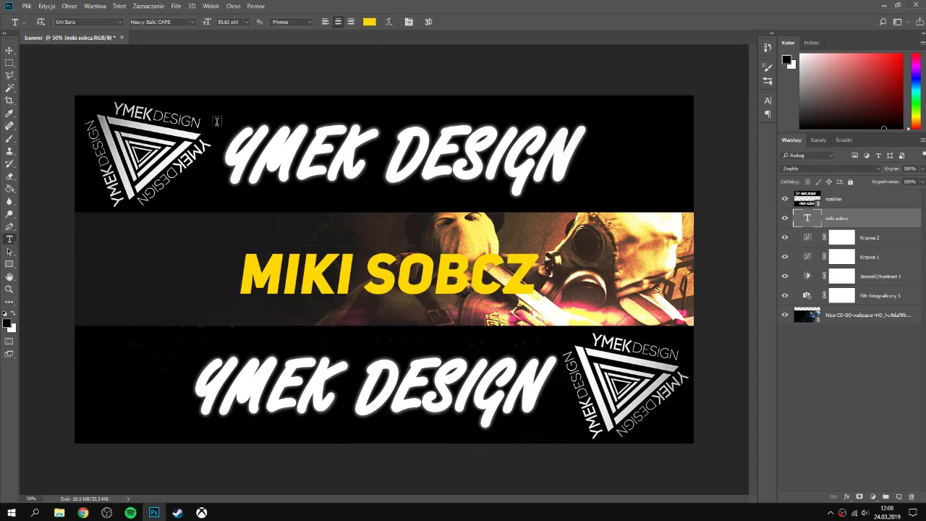
left_click(8, 51)
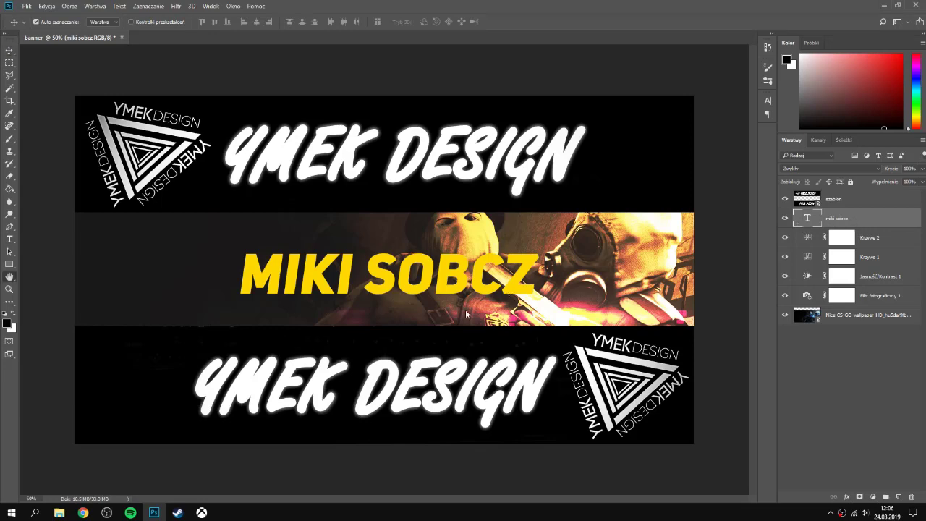
Step: Give the channel name text a black drop shadow with 100% opacity, 0 px distance and 34% spread
double_click(856, 221)
left_click(405, 393)
left_click_drag(544, 210, 659, 216)
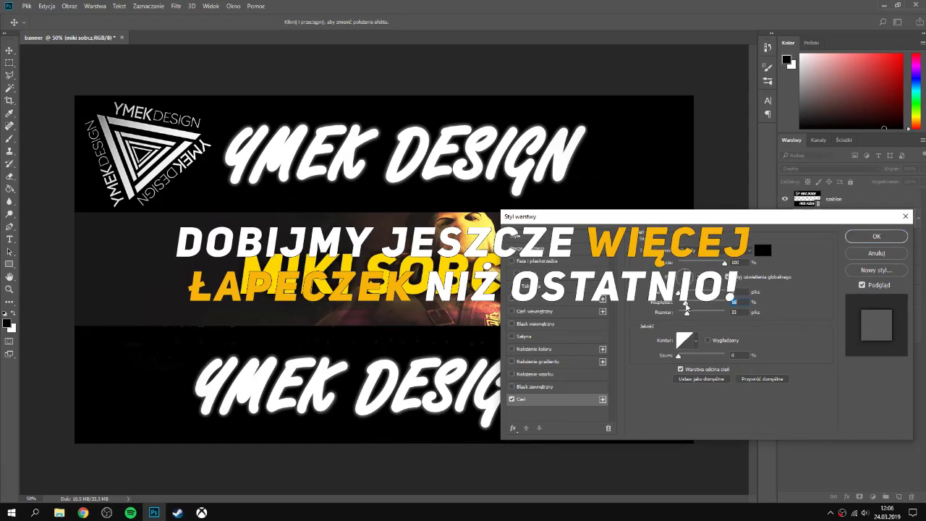
left_click_drag(678, 302, 696, 302)
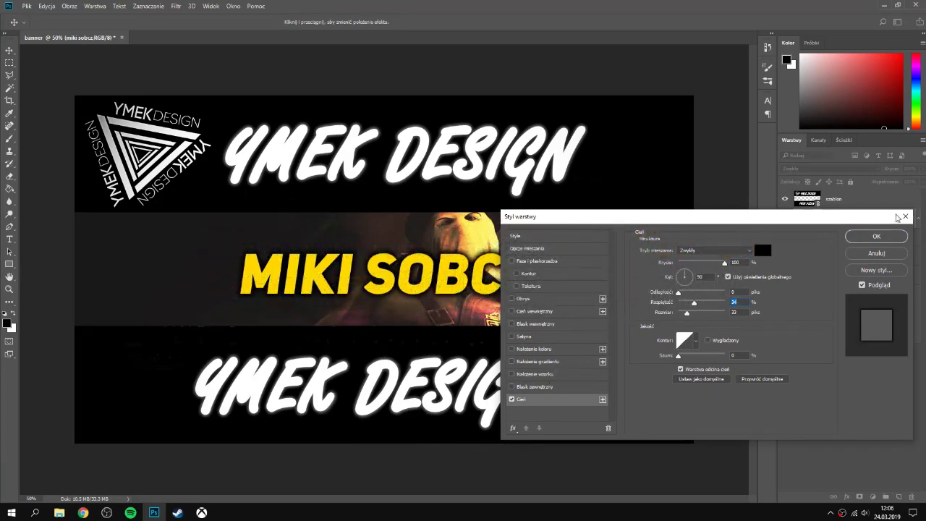
left_click(878, 236)
Step: Change the channel name text colour to bright blue #00ccff
double_click(805, 219)
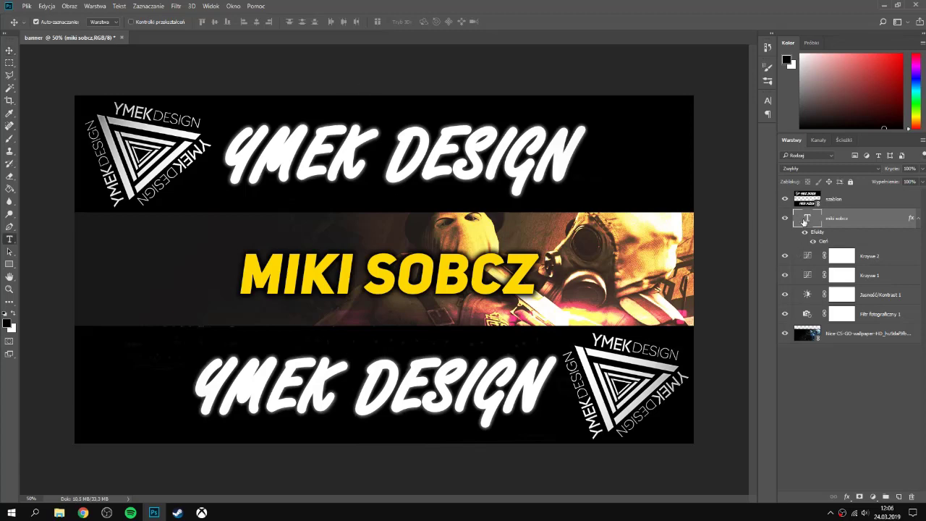
left_click(368, 22)
left_click_drag(637, 339, 643, 301)
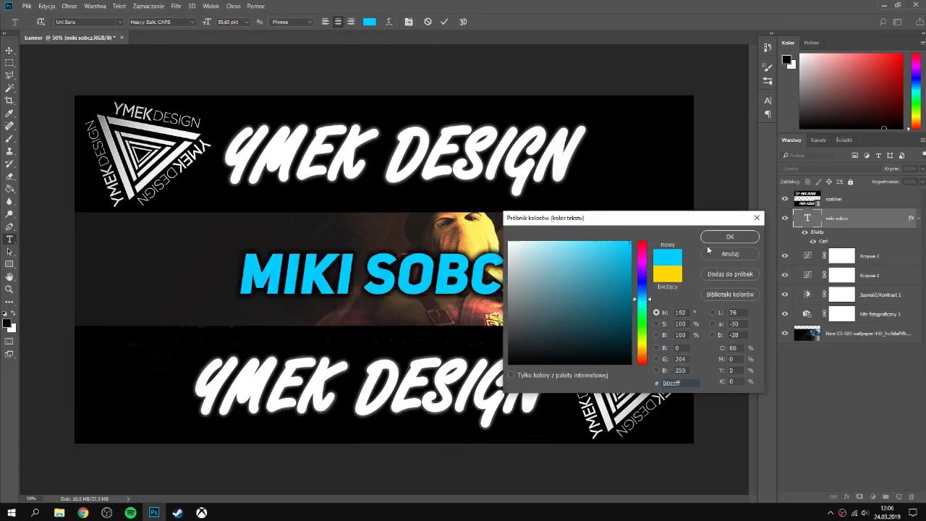
left_click(749, 237)
Step: Enable the gradient overlay, satin, inner glow and inner shadow effects on the channel name text
double_click(821, 241)
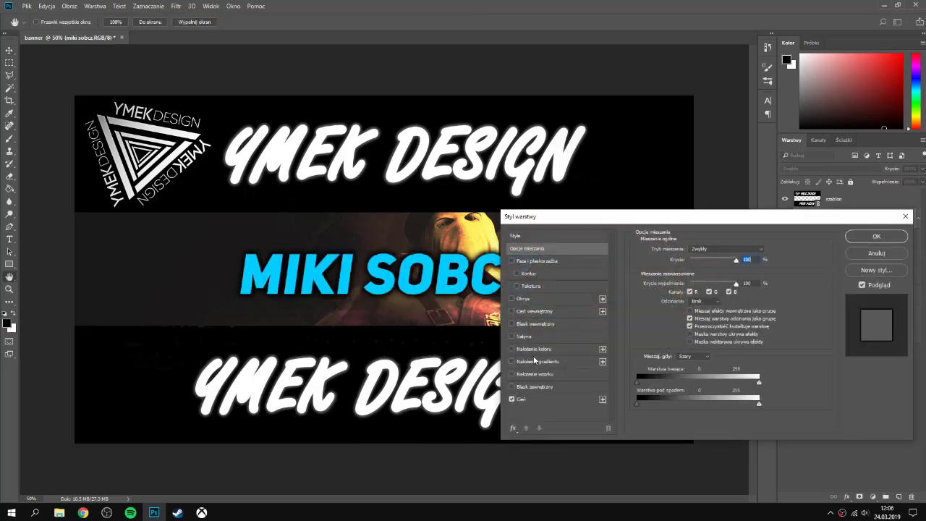
left_click(539, 361)
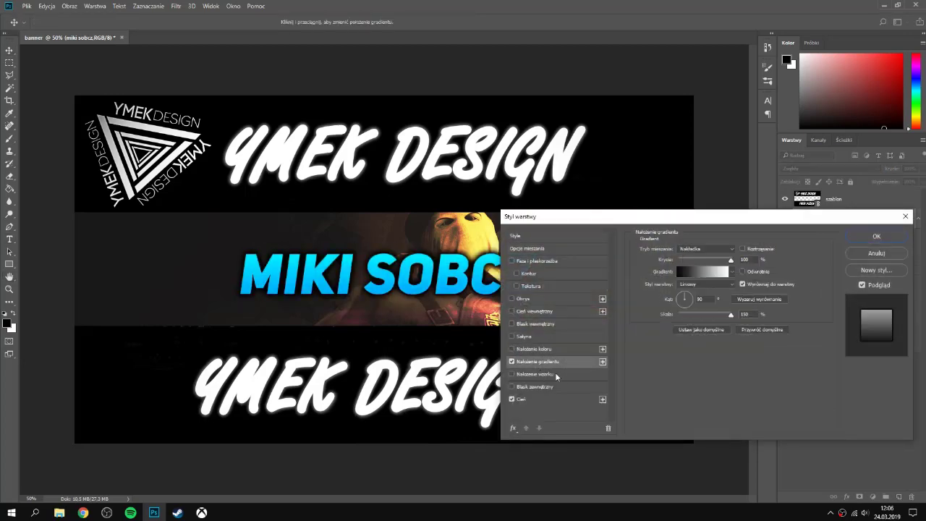
left_click(534, 337)
left_click(541, 326)
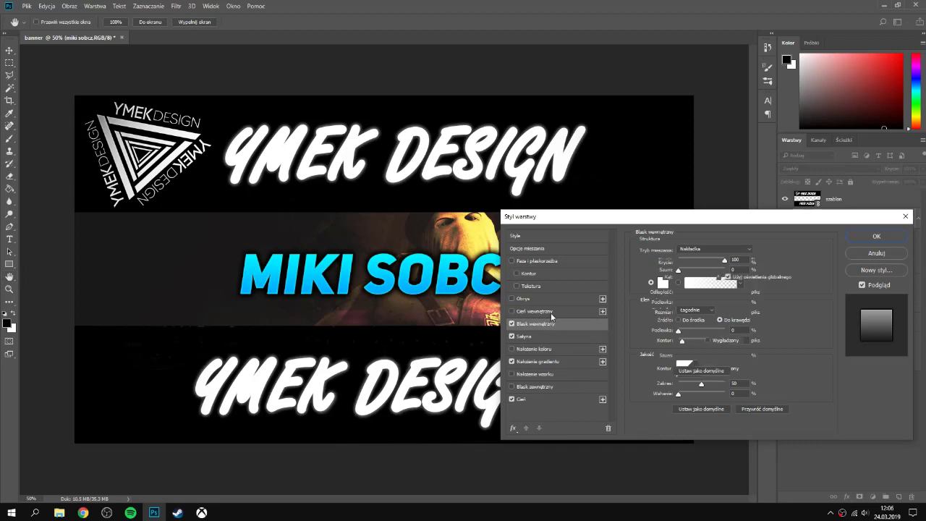
left_click(550, 313)
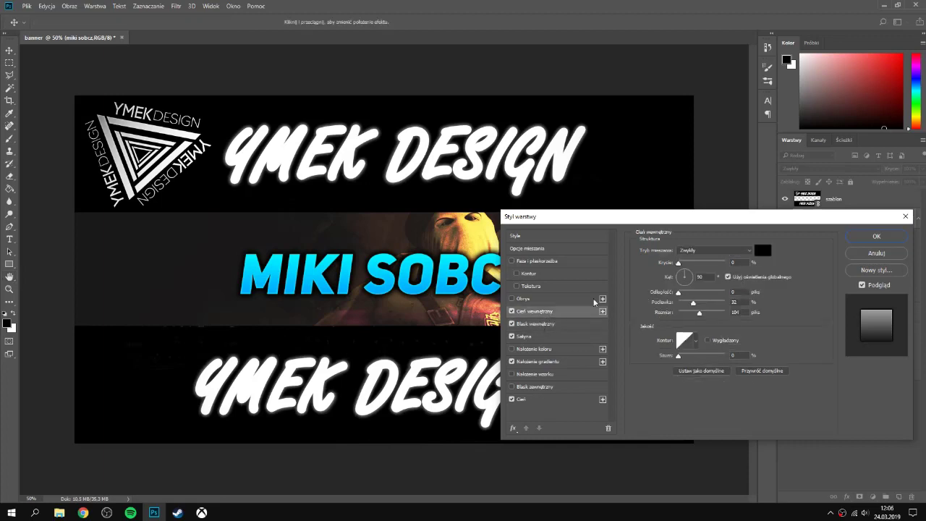
Step: Try a 1 px white inside stroke with Normal (Zwykły) blending on the channel name text, and switch the stroke off
left_click(556, 299)
left_click_drag(702, 249, 682, 249)
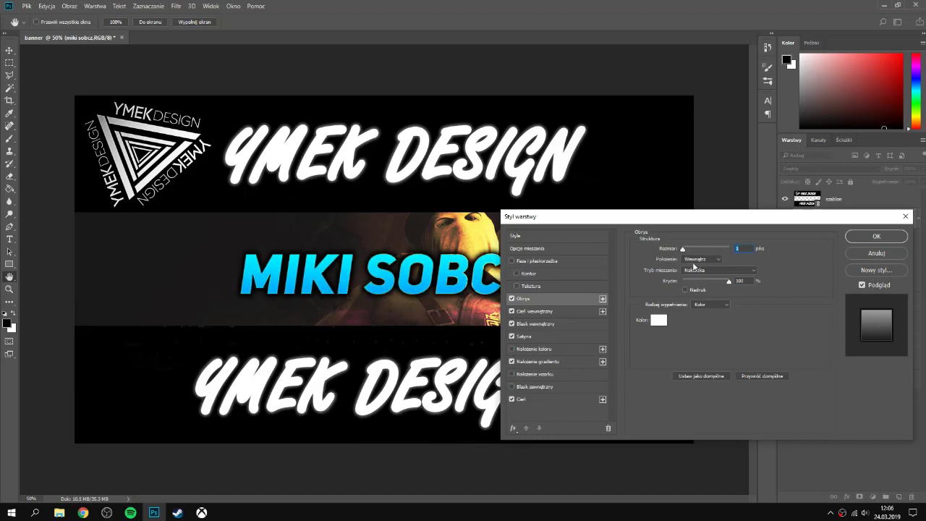
left_click(690, 272)
left_click(716, 271)
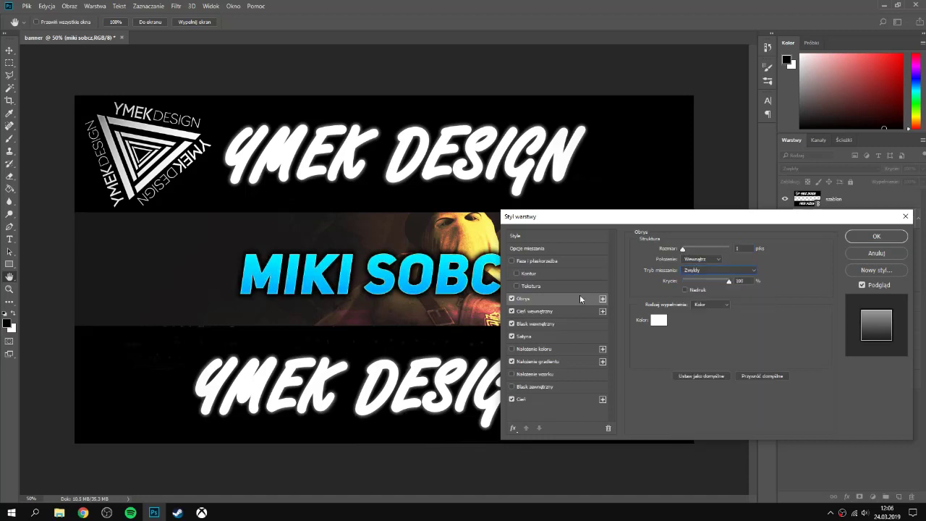
left_click_drag(682, 249, 666, 252)
left_click(512, 298)
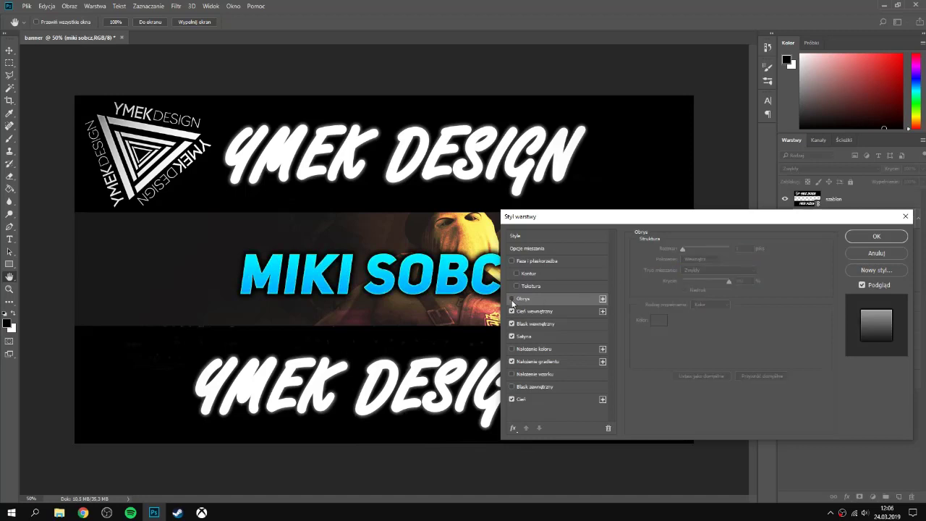
Step: Add an outer glow to the channel name text in blue #00c6ff, raise its opacity to about 78% and fine-tune its size
left_click(535, 388)
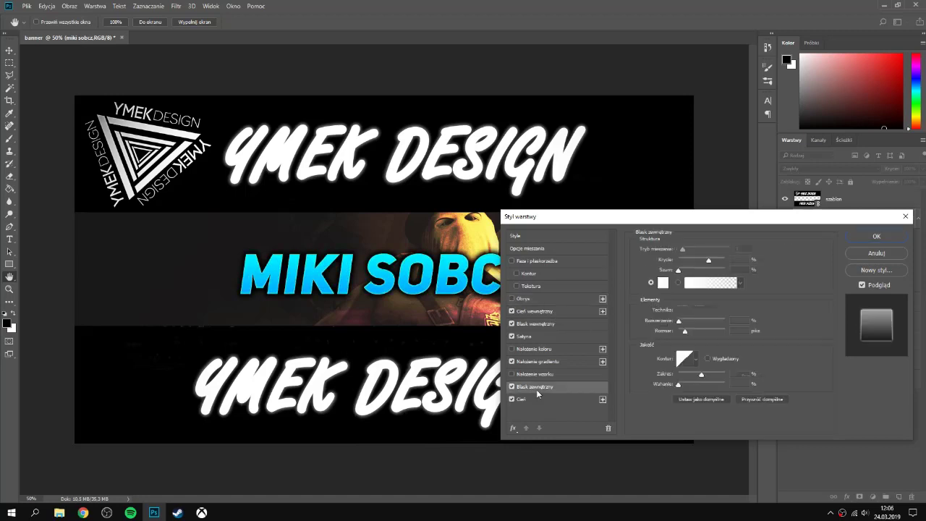
left_click(659, 282)
left_click(646, 309)
type("00c6ff")
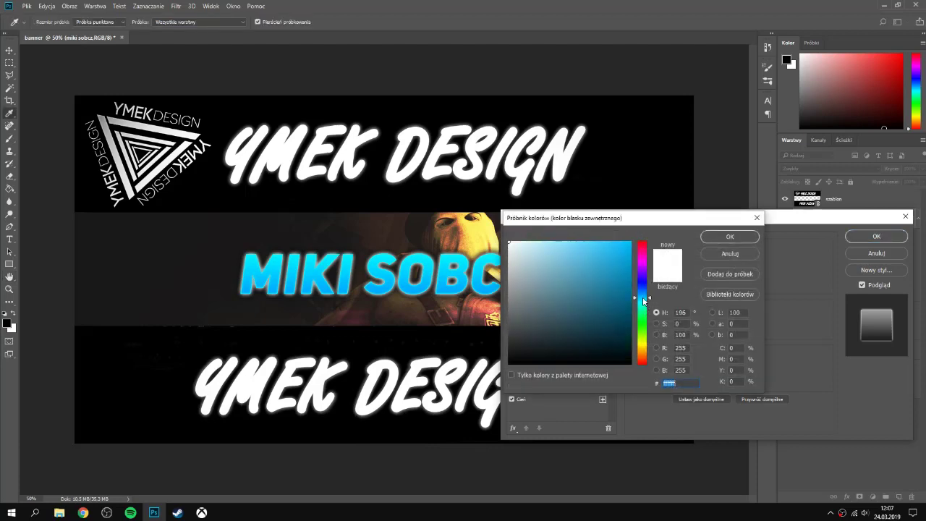
left_click(728, 236)
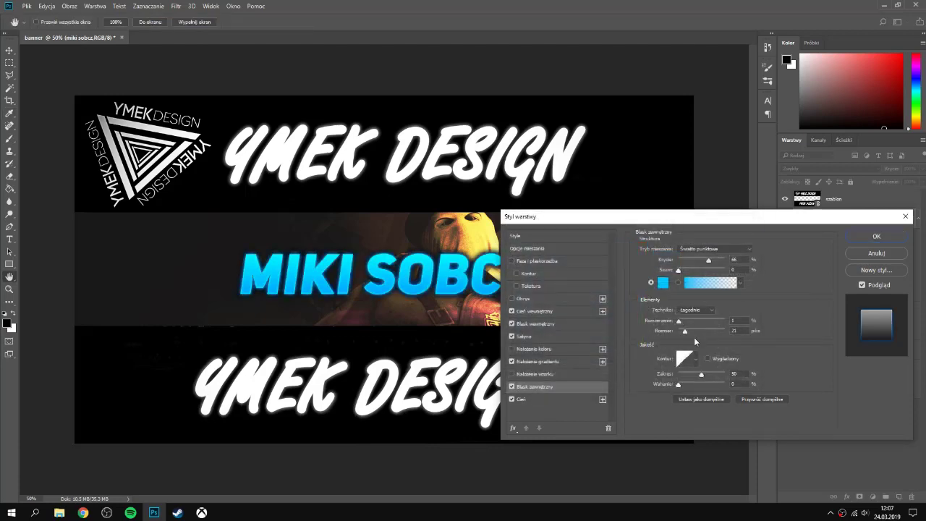
left_click_drag(691, 334, 684, 330)
left_click_drag(708, 259, 714, 260)
left_click_drag(684, 330, 685, 329)
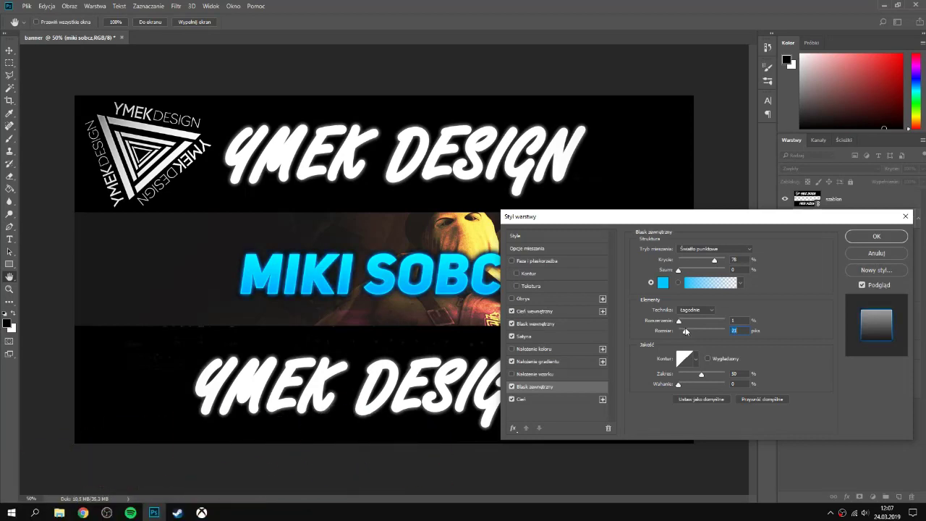
left_click(879, 237)
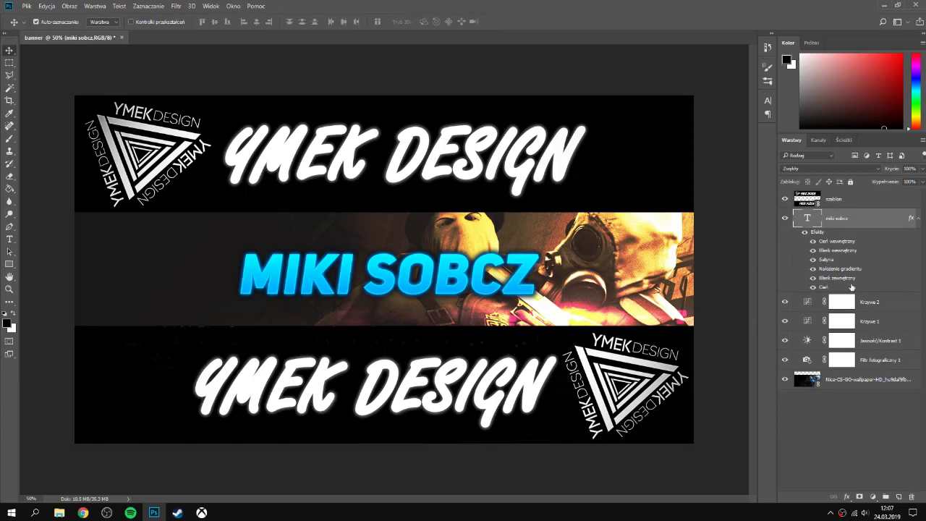
Step: Duplicate the channel name text layer and replace the copy's text with "SOCIAL MEDIA"
key("ctrl+j")
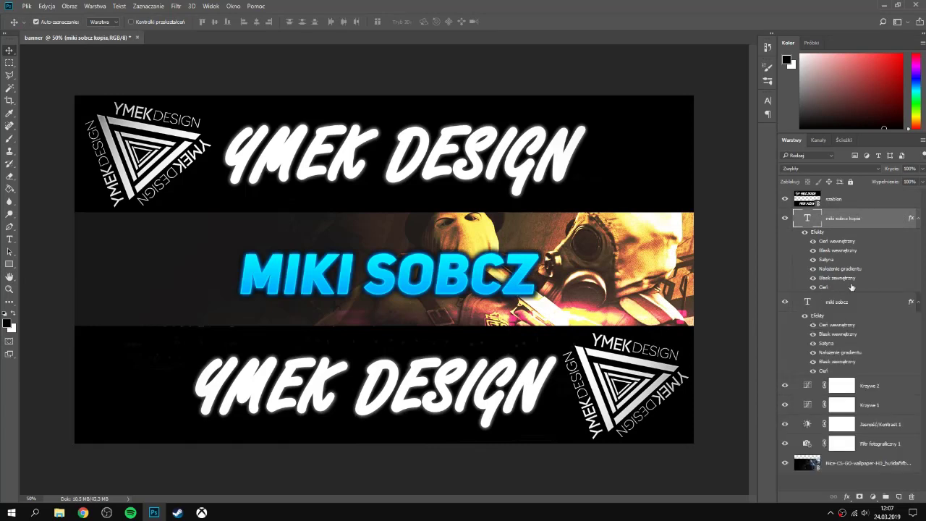
double_click(802, 222)
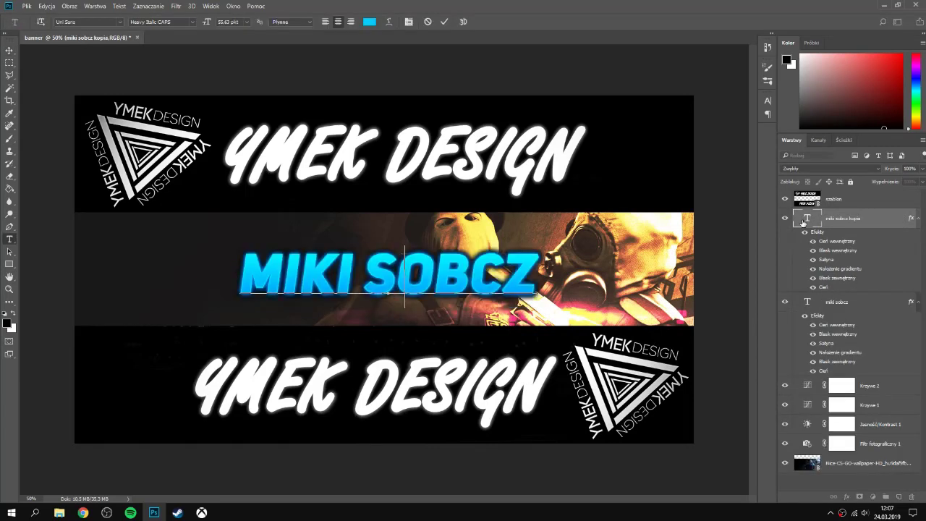
type("SOCIAL MEDIA")
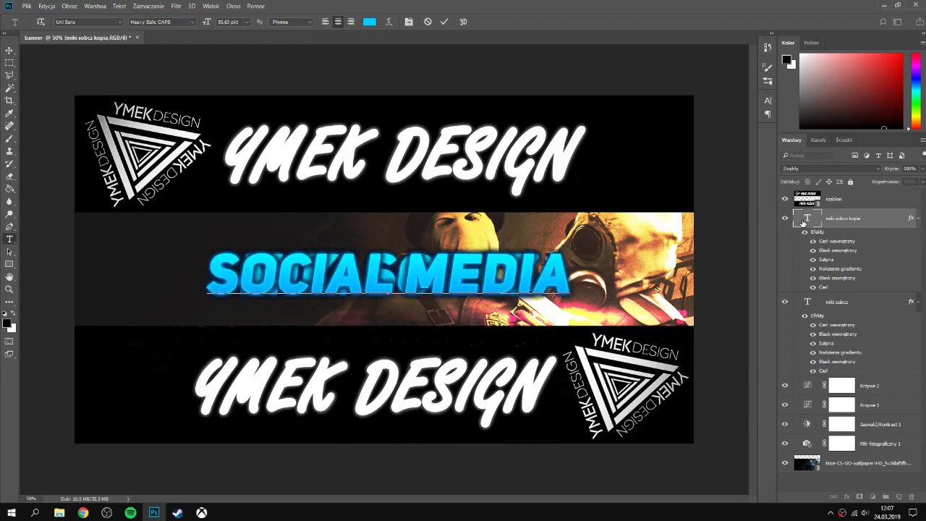
key("ctrl+Return")
Step: Scale the SOCIAL MEDIA text to about 55% and place it in the upper-left corner of the banner's middle strip
key("ctrl+t")
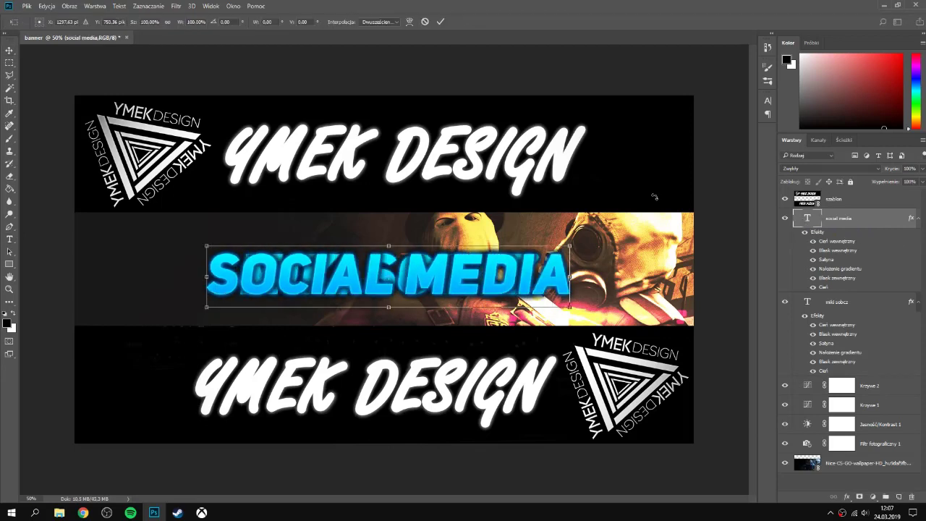
left_click_drag(567, 308, 416, 281)
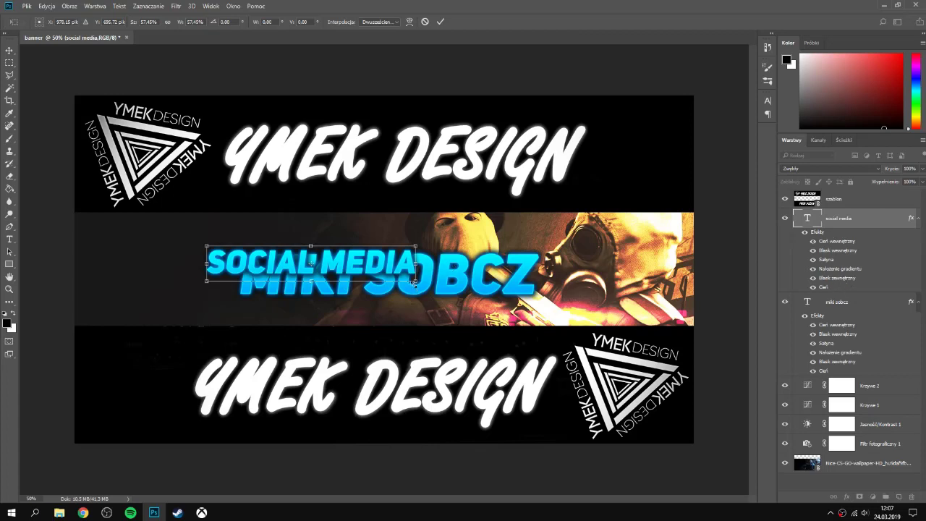
left_click_drag(414, 283, 238, 237)
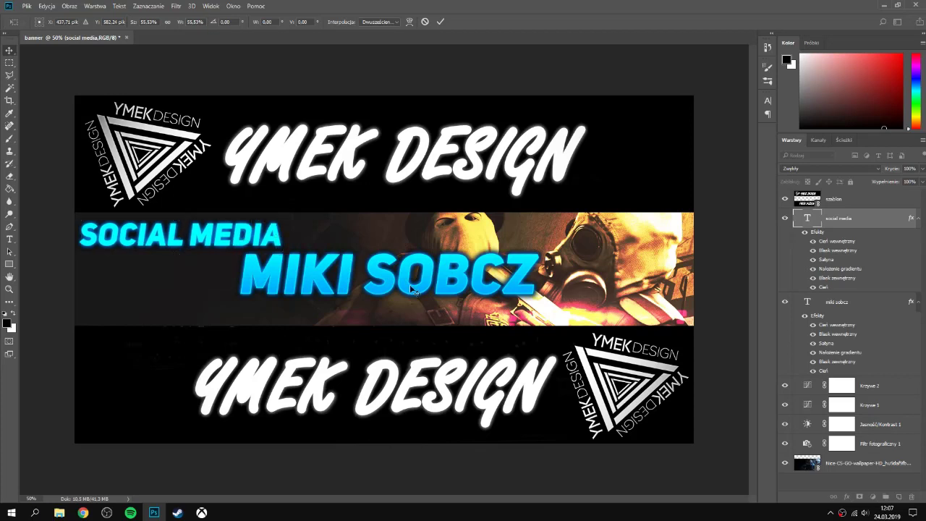
key("Return")
Step: Move the channel name text horizontally to the right, clear of the SOCIAL MEDIA text
left_click(864, 307)
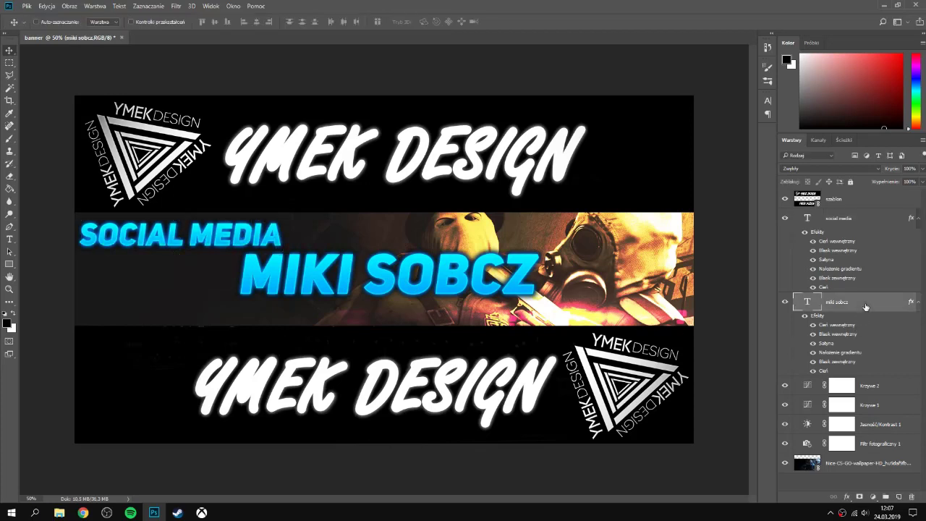
key("ctrl+t")
left_click_drag(483, 300, 526, 299)
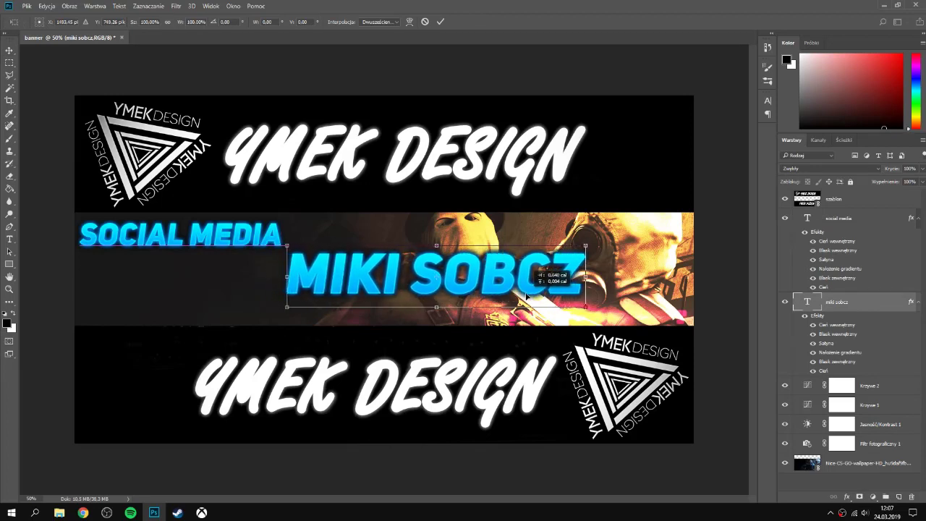
key("Return")
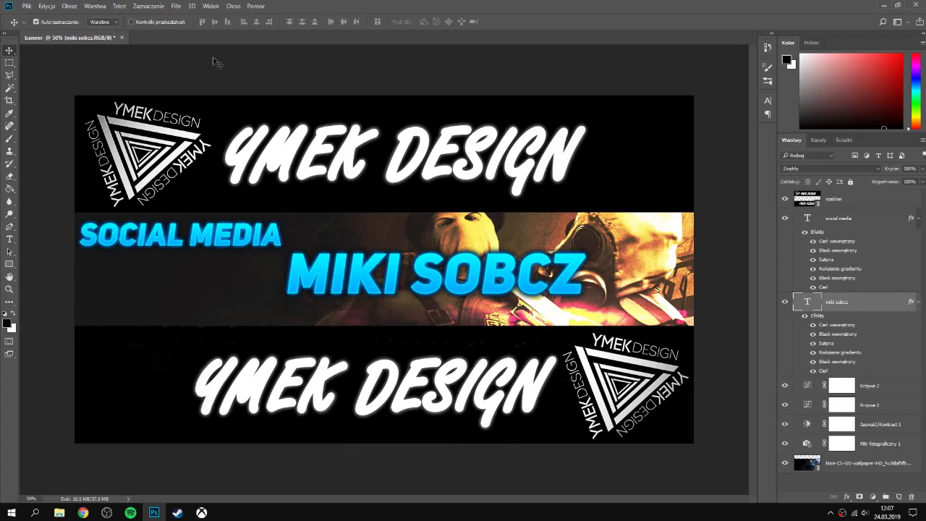
Step: Switch to Chrome and search Google for "flatcoin" in place of the wallpaper query
left_click(83, 512)
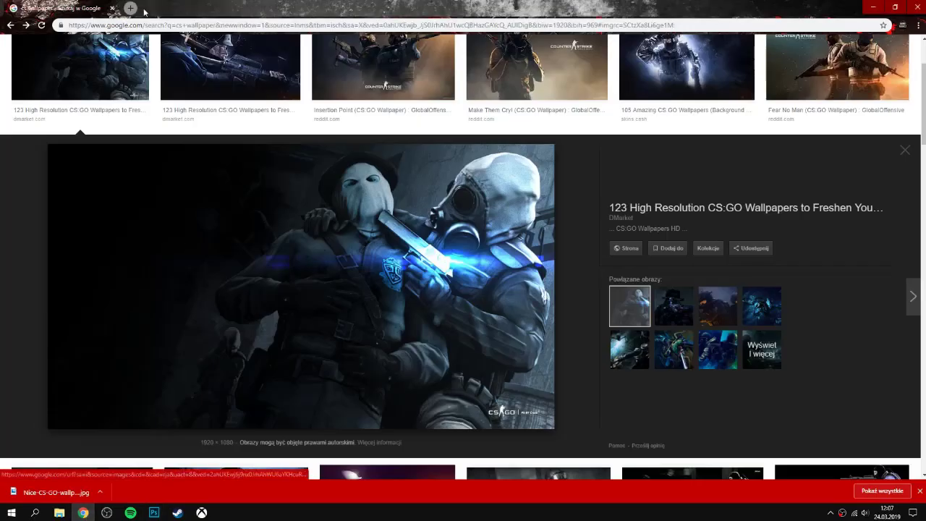
scroll(80, 72, "up", 3)
triple_click(101, 55)
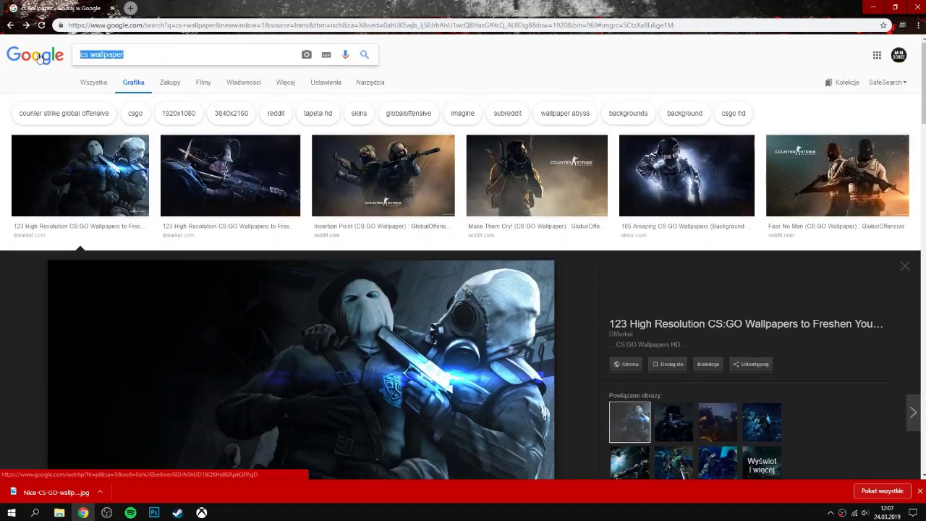
type("flatcoin")
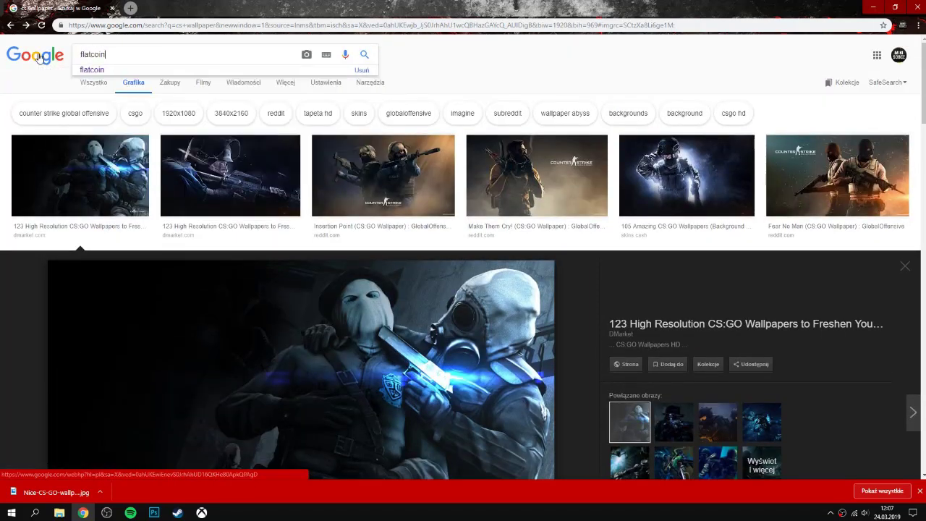
key("Return")
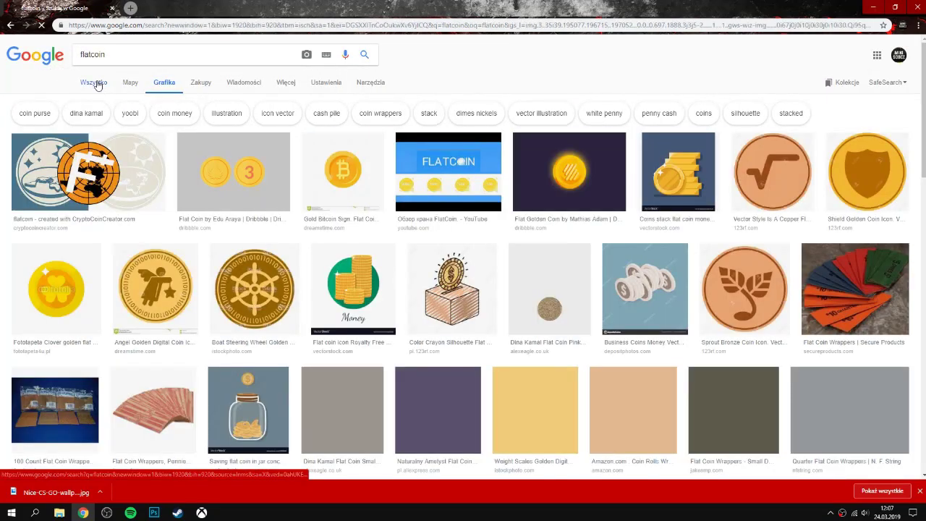
Step: Open Flaticon's coin icons page from the general web results and close the Google results tab
left_click(89, 85)
left_click(117, 124)
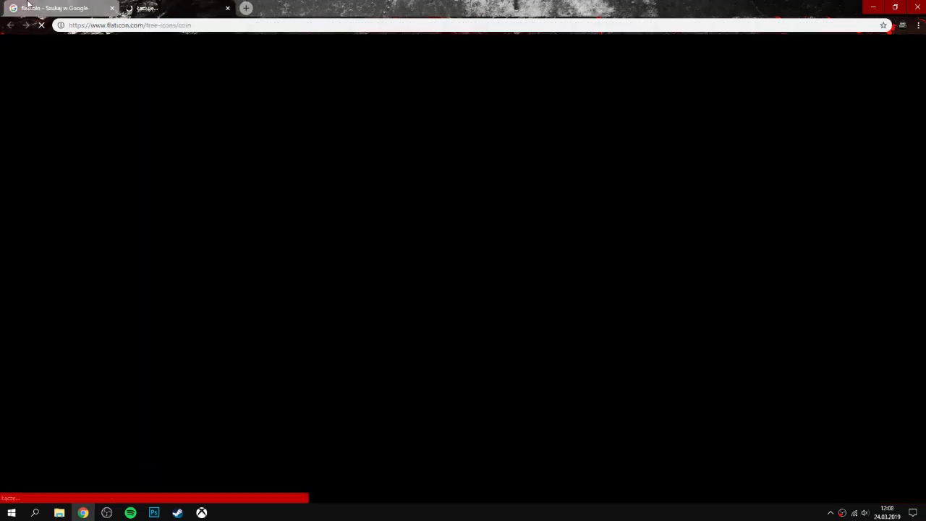
left_click(64, 5)
left_click(145, 7)
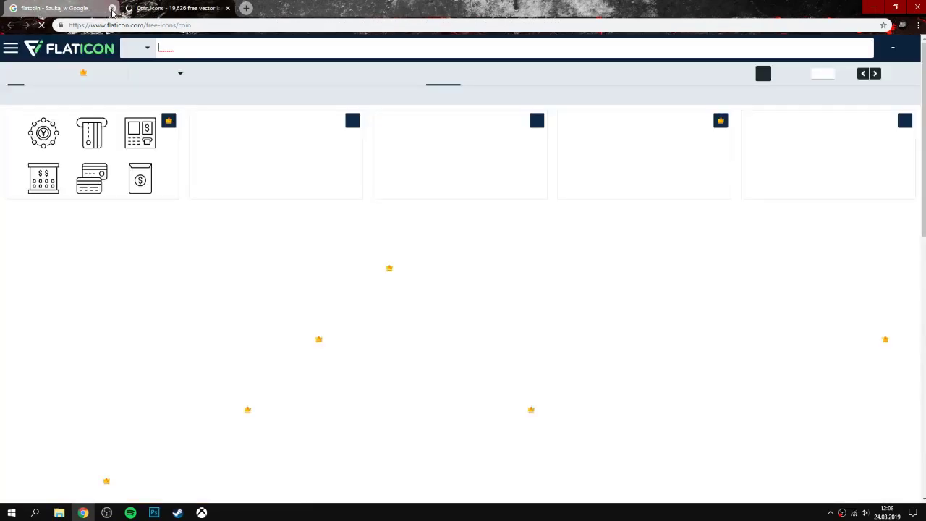
left_click(111, 7)
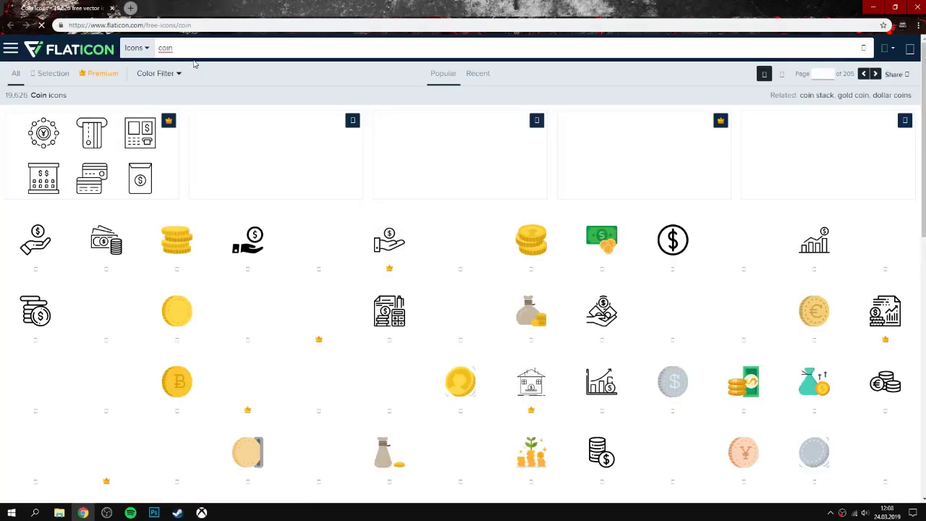
Step: Search Flaticon for "instagram" icons, dismissing the page translation pop-up
double_click(168, 47)
type("i")
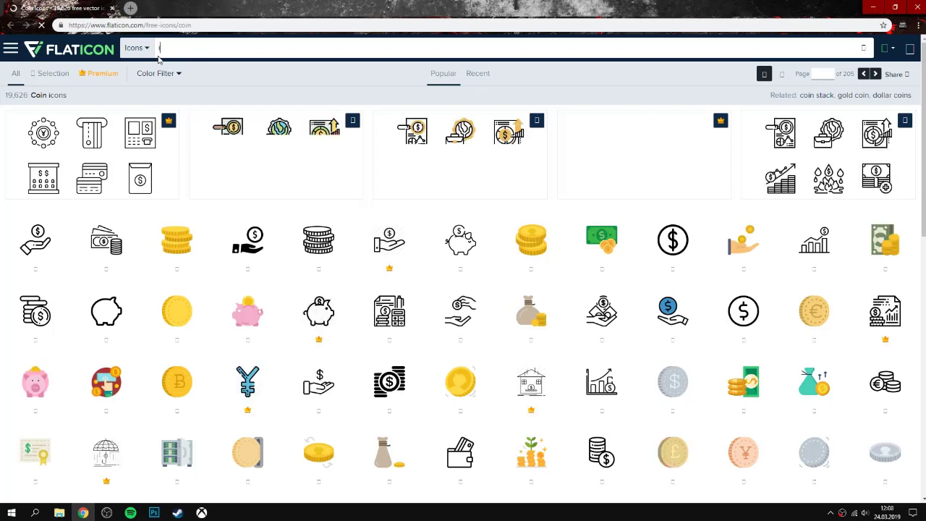
type("nstag")
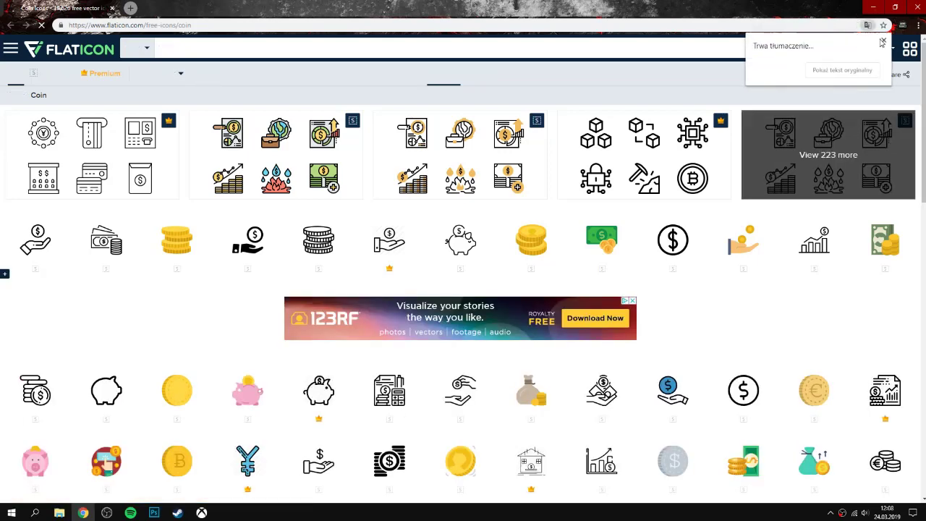
left_click(882, 42)
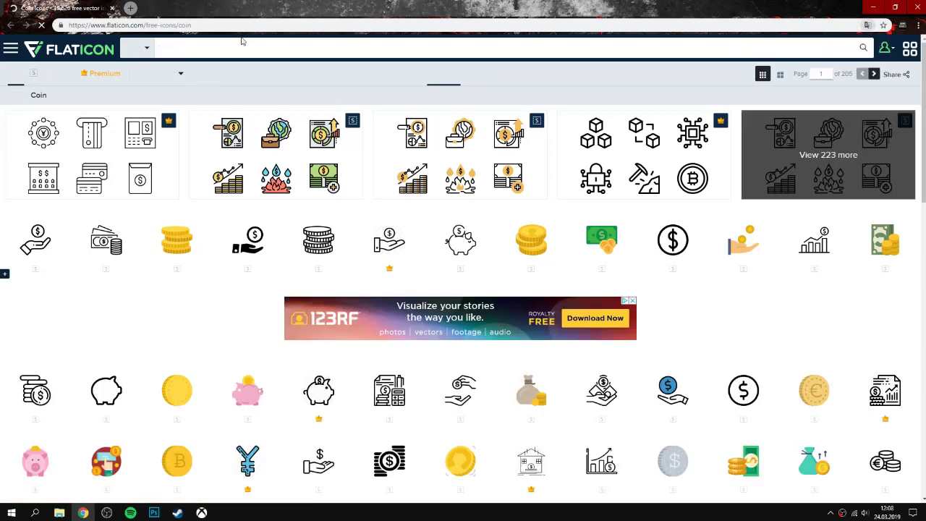
left_click(194, 46)
type("ra")
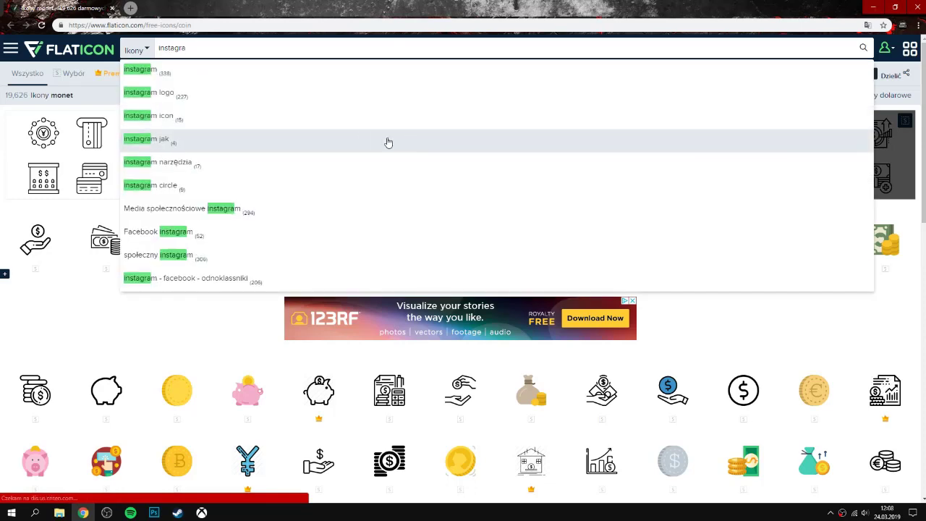
left_click(193, 73)
left_click(807, 7)
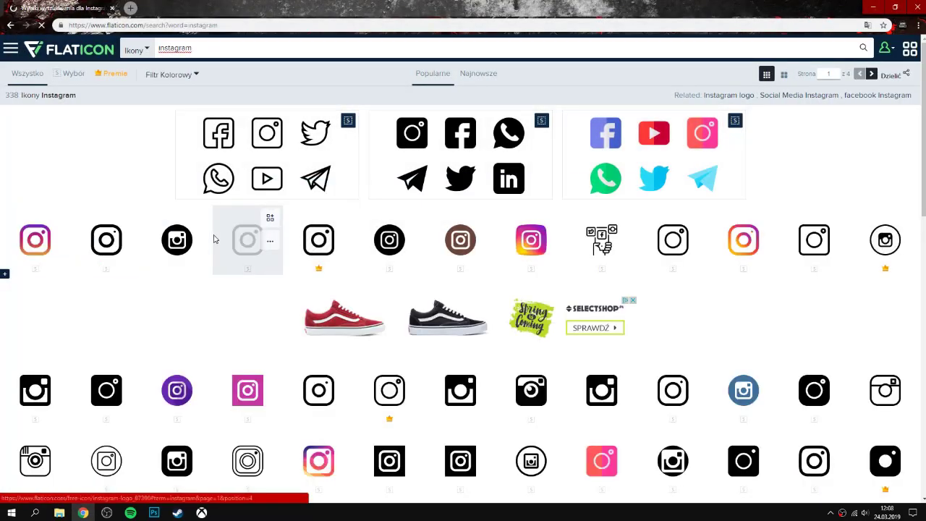
Step: Download the round black Instagram logo icon as a free 512 px PNG
left_click(168, 247)
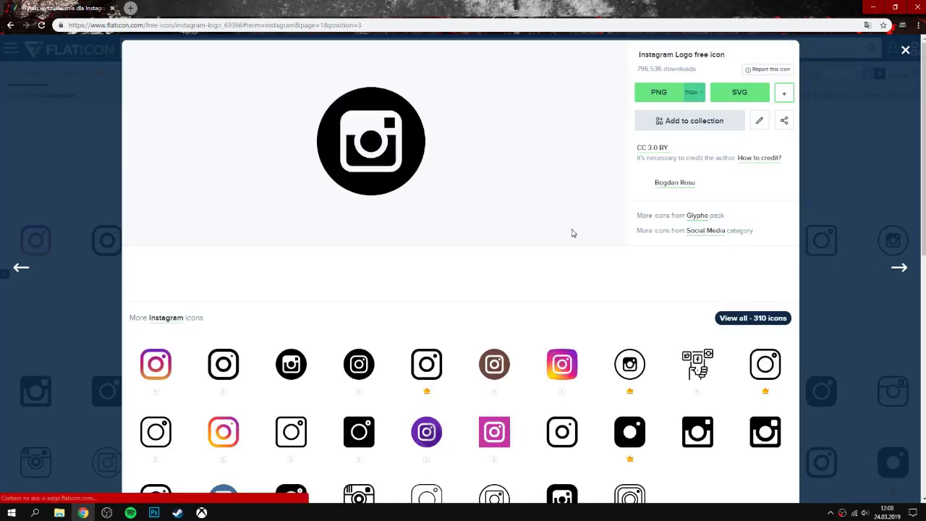
left_click(658, 92)
left_click(463, 217)
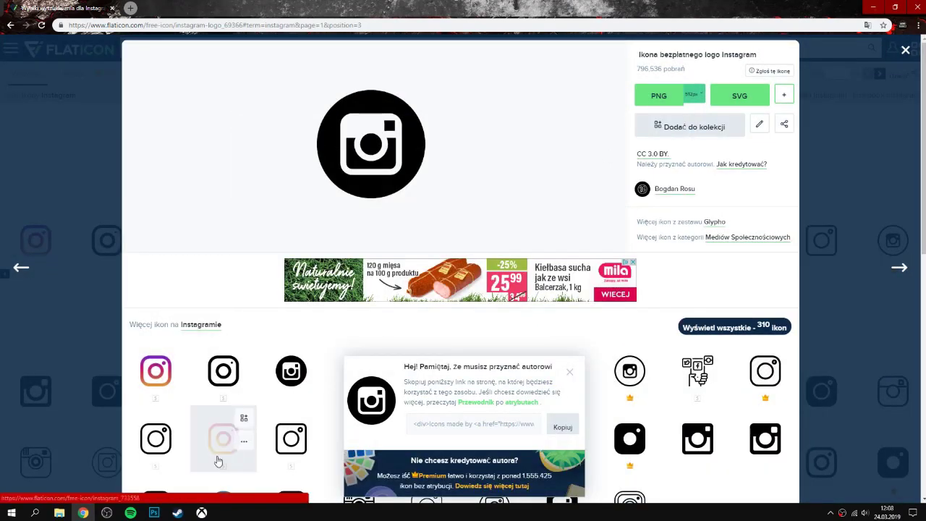
Step: Back in Photoshop, place the instagram-logo image in the banner, scaled to about 8% and positioned just below the SOCIAL MEDIA text's left end
key("alt+Tab")
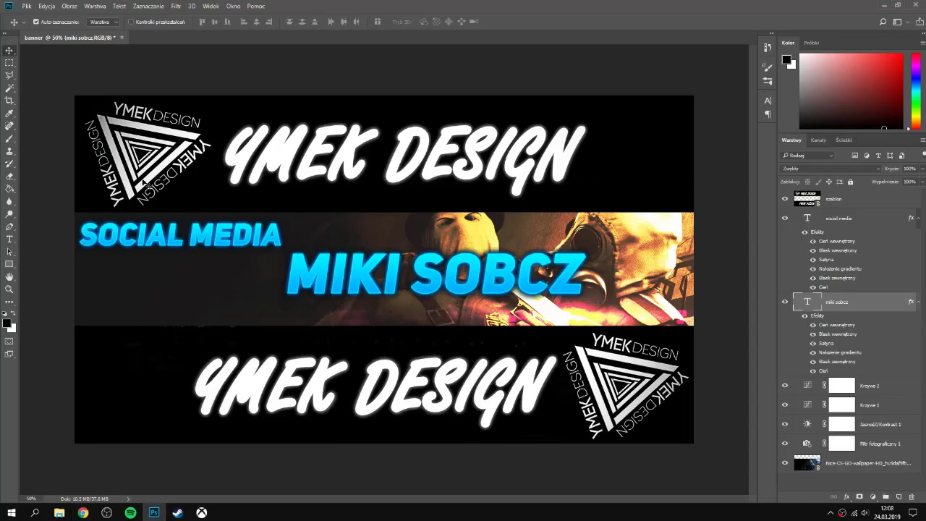
left_click(33, 6)
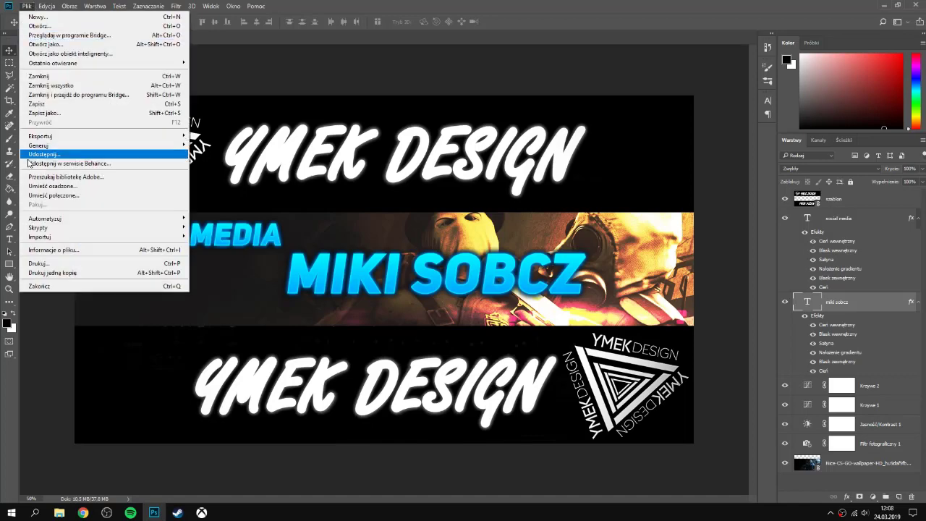
left_click(52, 195)
left_click(115, 77)
left_click(549, 295)
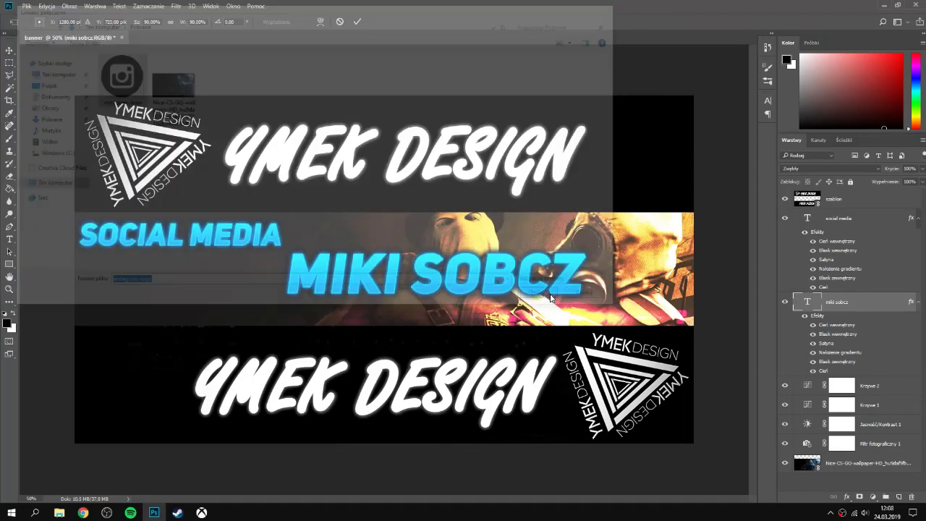
left_click_drag(555, 99, 97, 286)
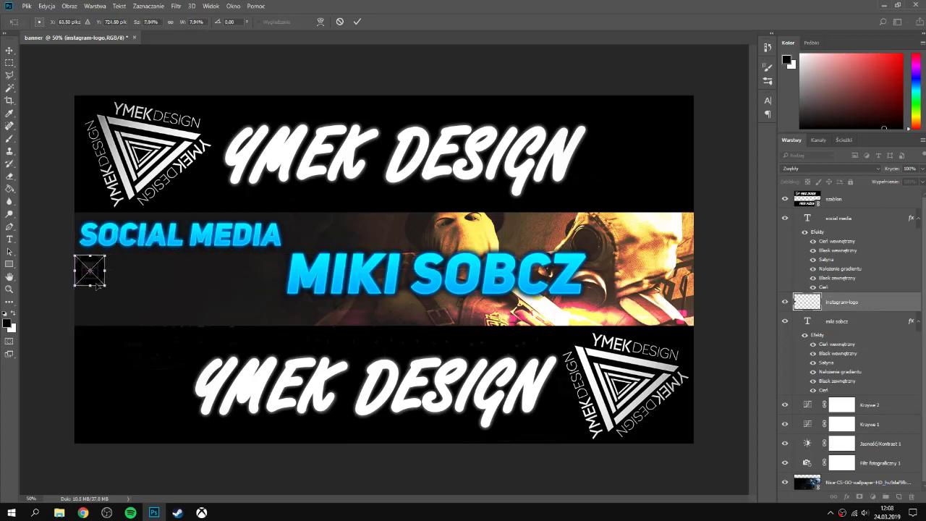
key("Return")
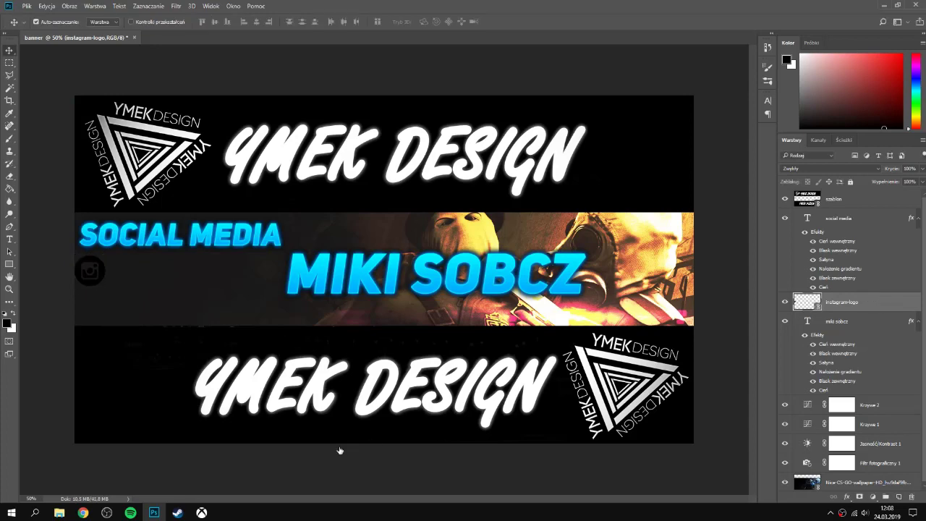
Step: Add a black drop shadow with 10% spread and a blue #00c6ff outer glow to the Instagram logo
left_click(542, 400)
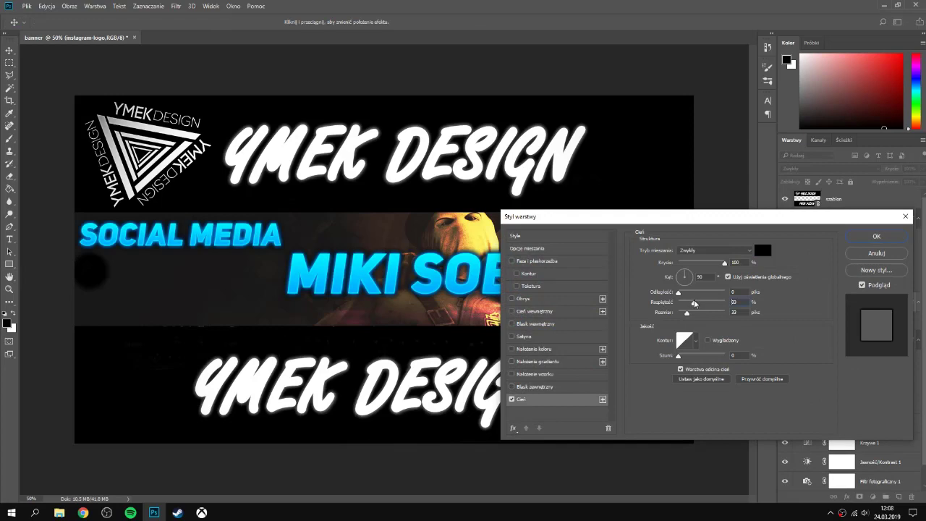
left_click_drag(694, 302, 683, 305)
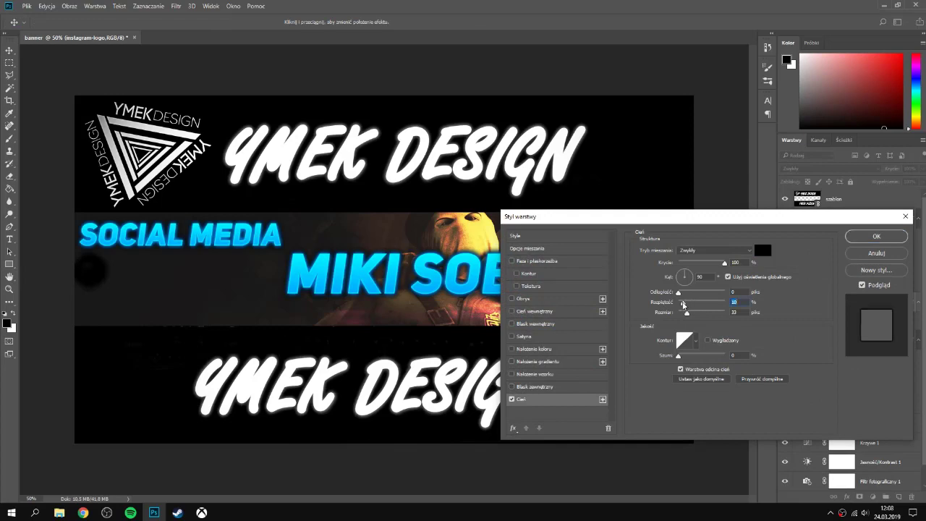
left_click(552, 387)
left_click(662, 282)
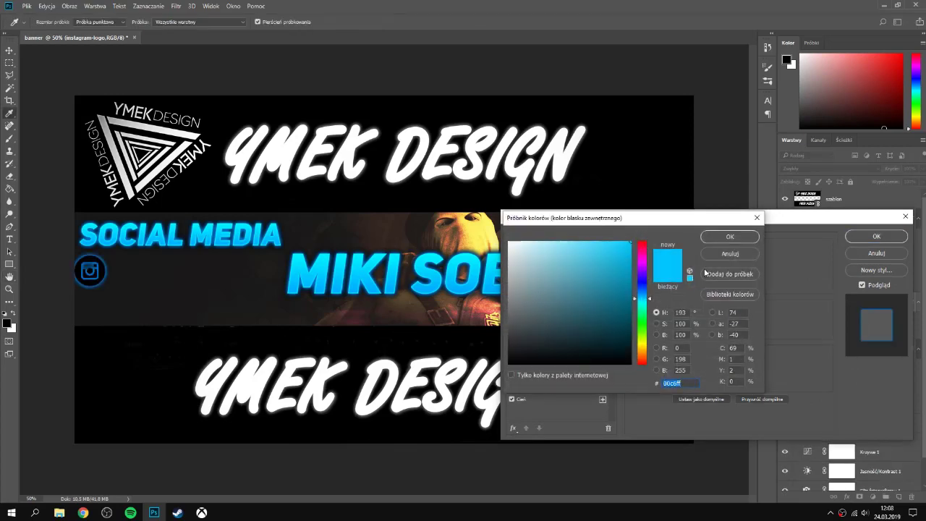
key("Return")
Step: Replace the Instagram logo's gradient overlay with a solid white #ffffff colour overlay in Normal blend mode
left_click(553, 361)
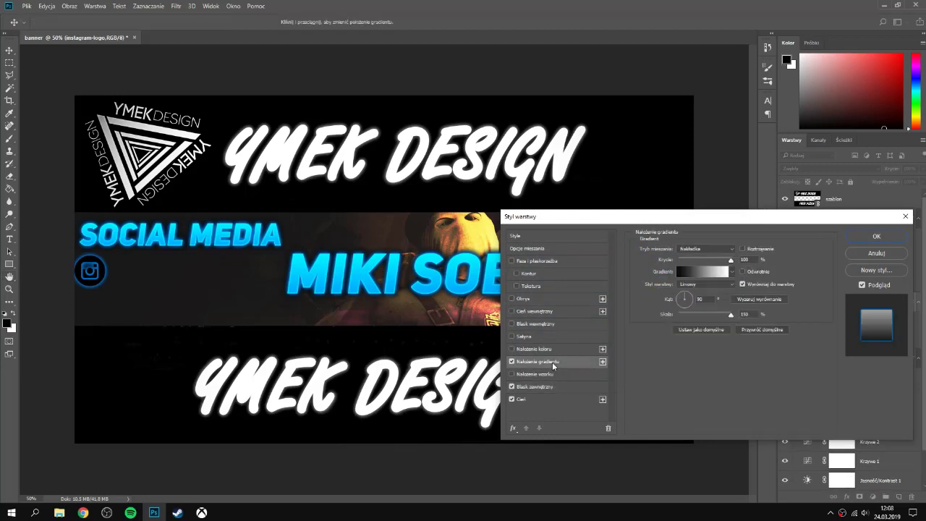
left_click(512, 361)
left_click(535, 348)
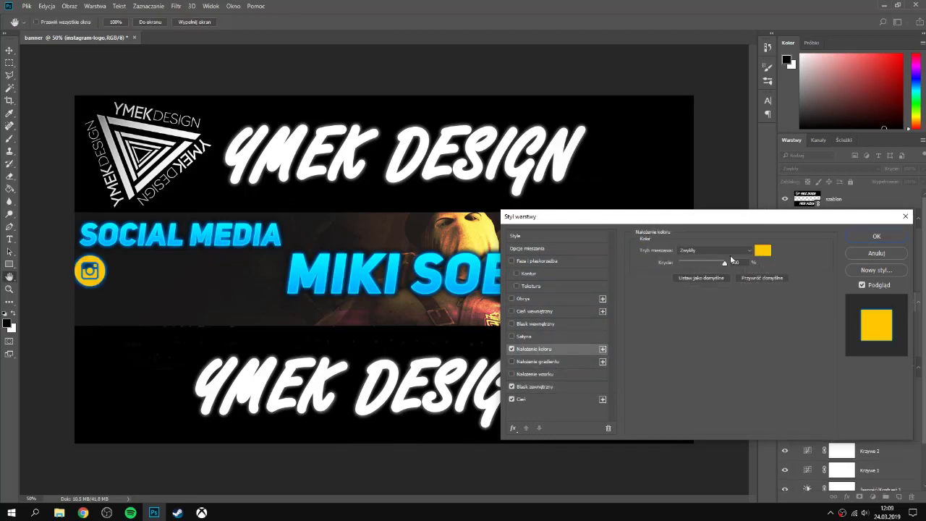
left_click(762, 250)
left_click_drag(641, 346, 642, 299)
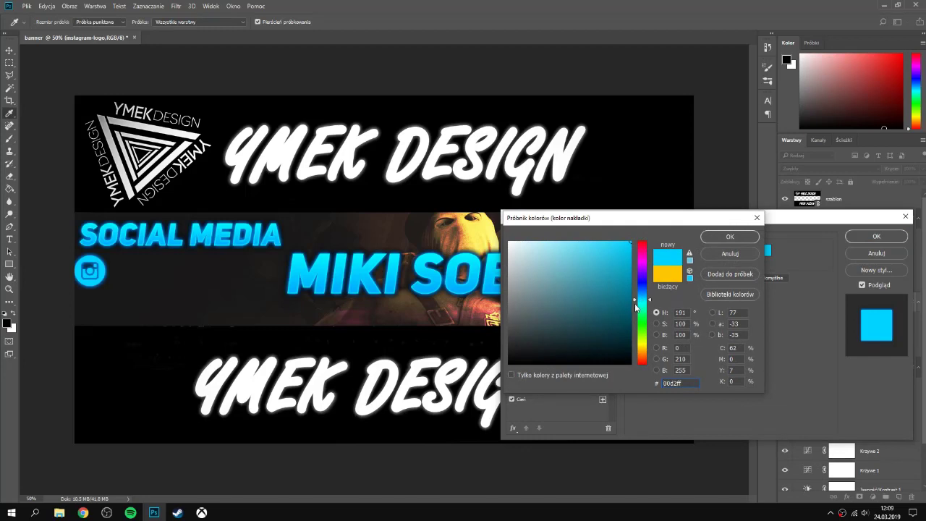
left_click(650, 329)
left_click_drag(595, 319, 502, 235)
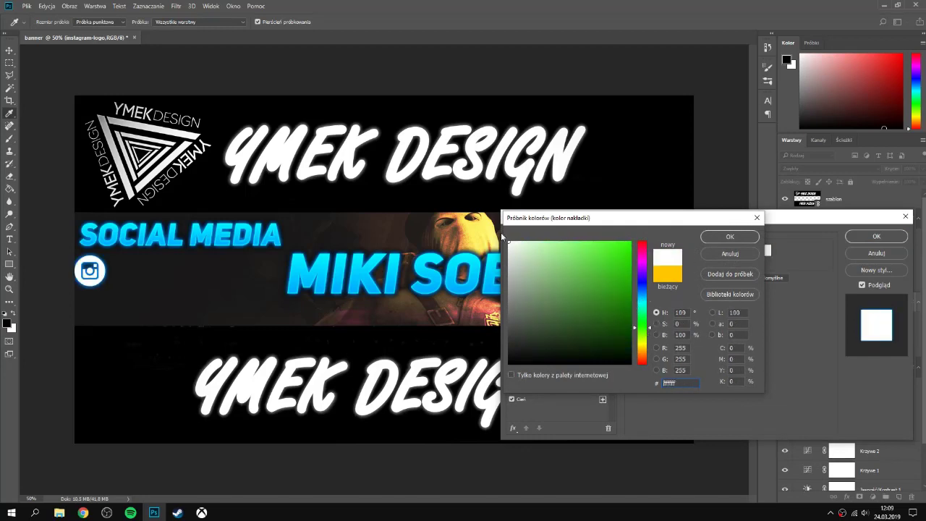
left_click(728, 236)
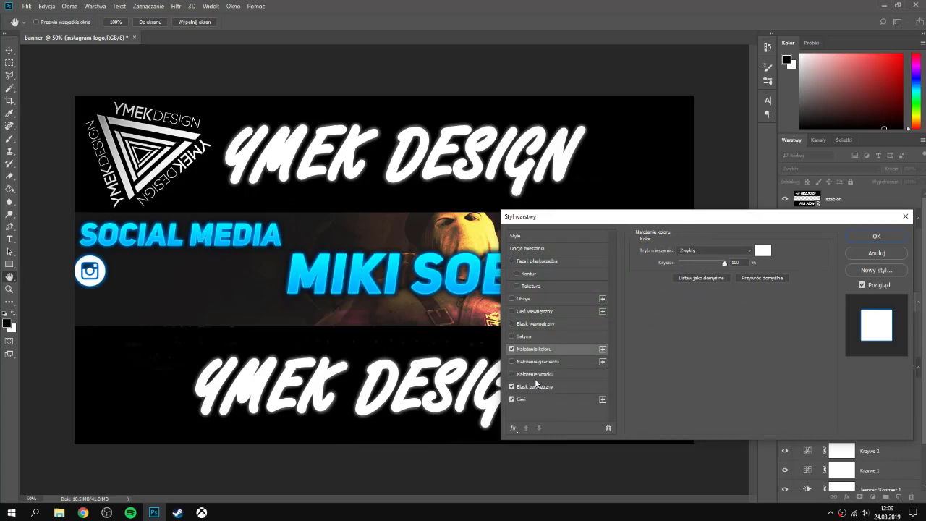
Step: Change the Instagram logo's outer glow colour to white and lower the glow's opacity to about 54%
left_click(533, 385)
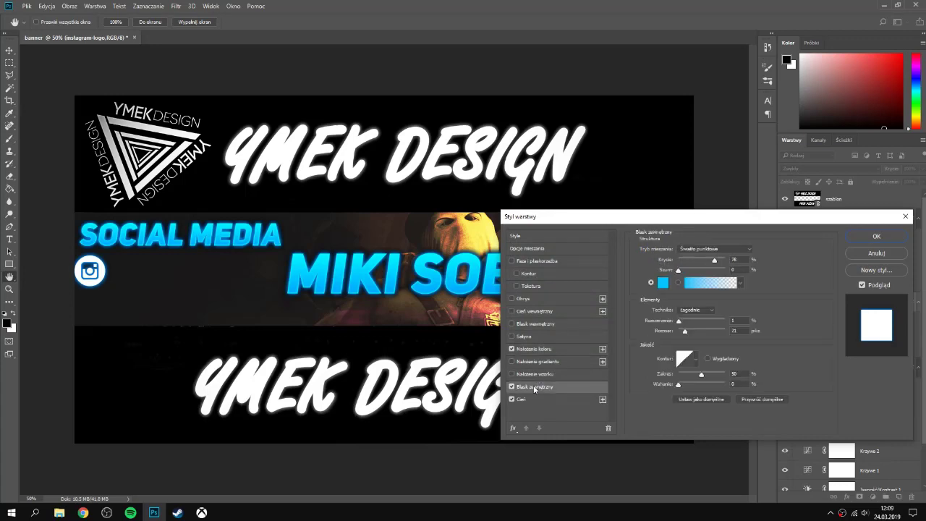
left_click(660, 284)
left_click(728, 243)
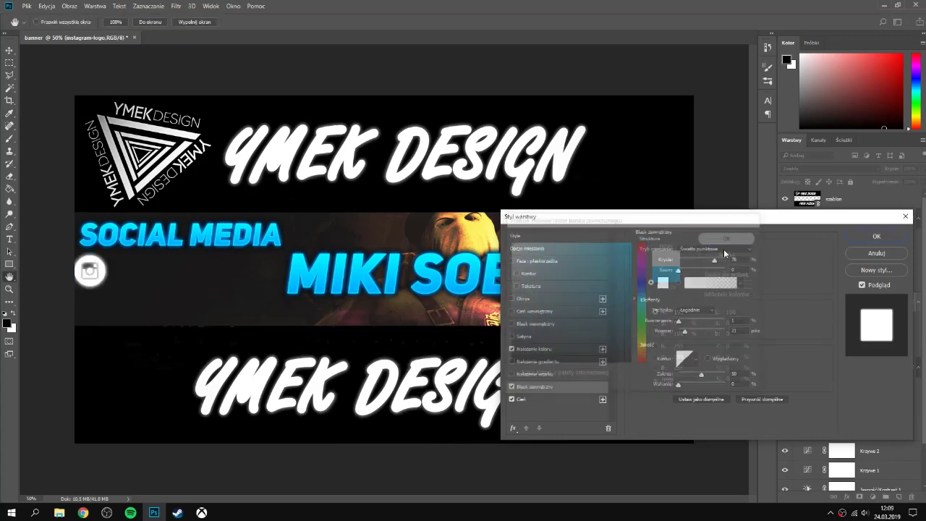
left_click_drag(714, 261, 703, 260)
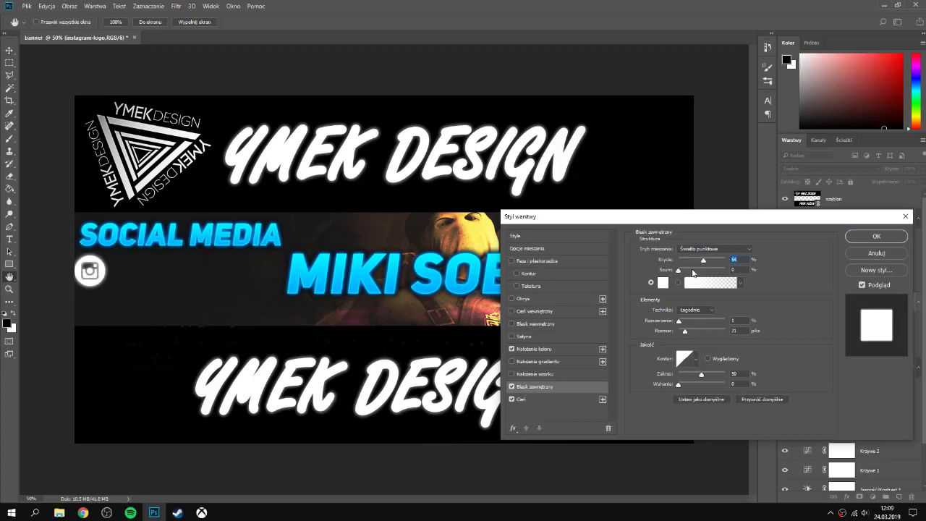
Step: Add satin, inner glow and inner shadow effects to the Instagram logo and apply the layer style
left_click(553, 336)
left_click(556, 324)
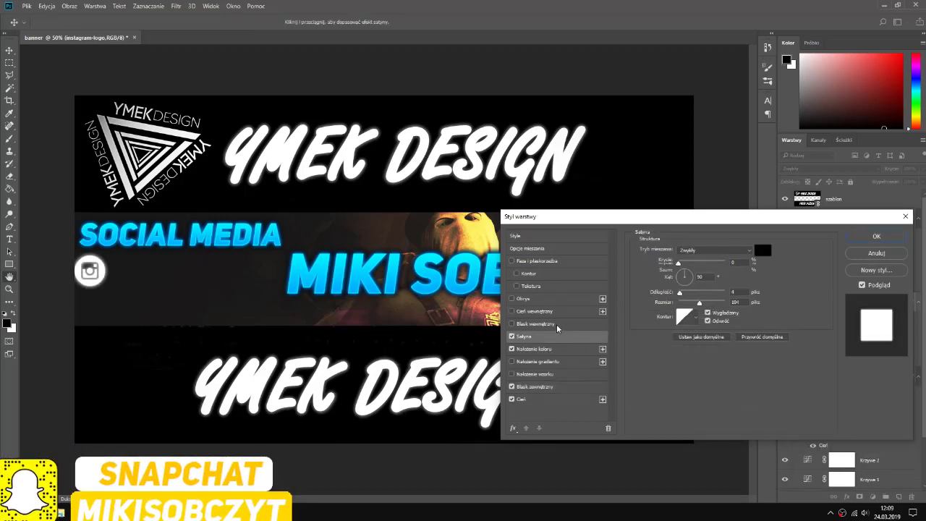
left_click(555, 311)
left_click(876, 235)
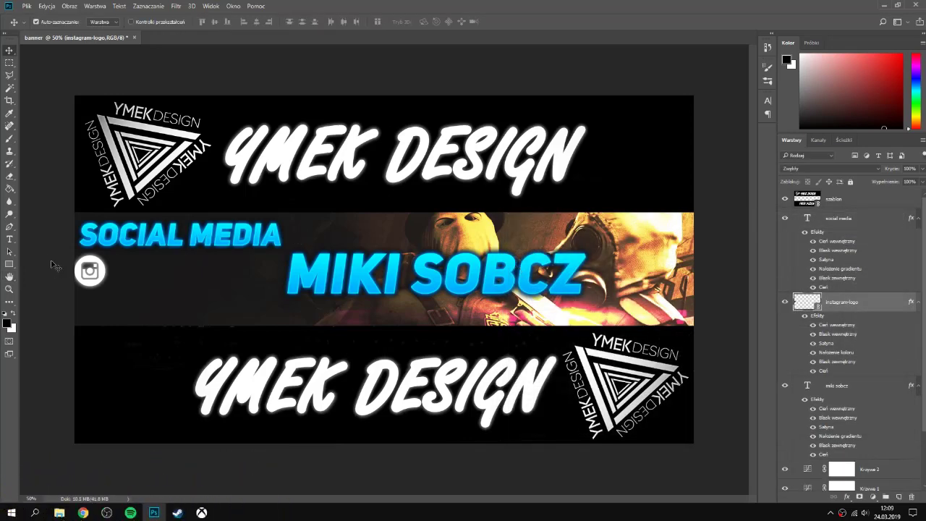
Step: Duplicate the social media text layer and open the copy's text for editing
left_click(846, 219)
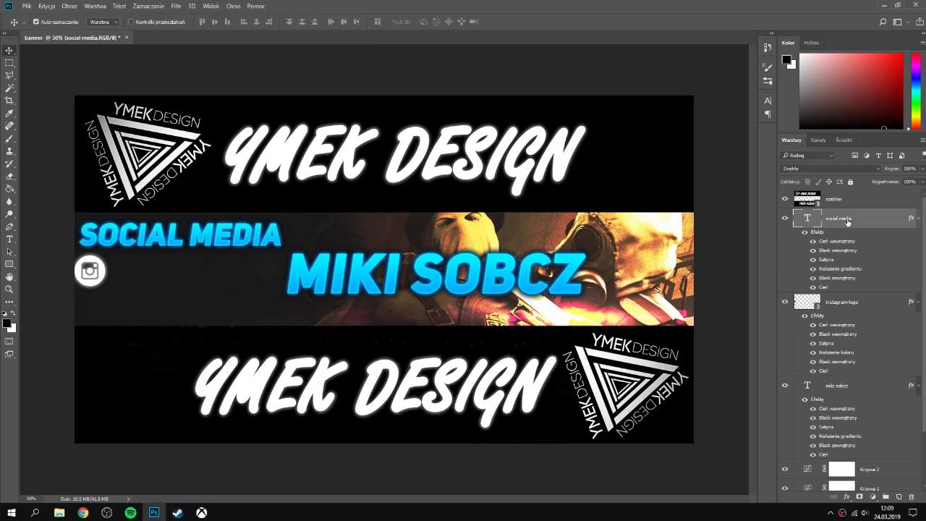
key("ctrl+j")
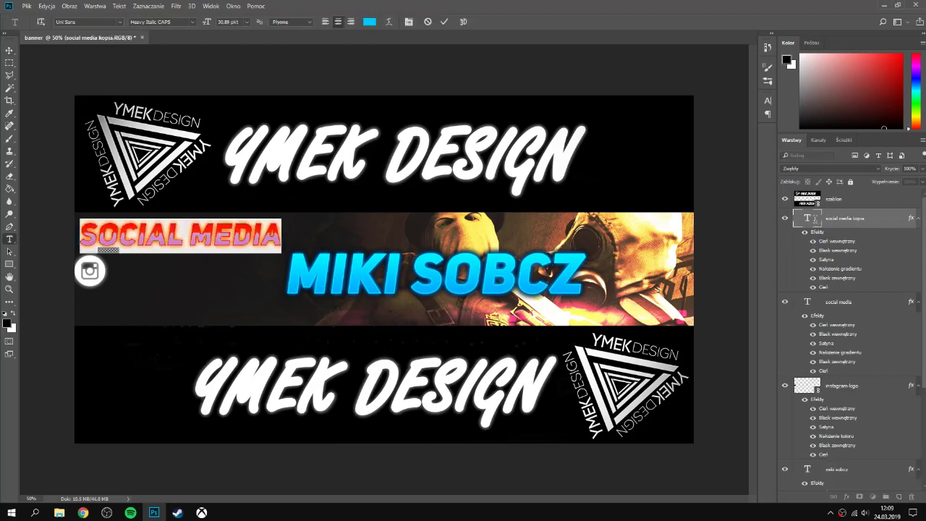